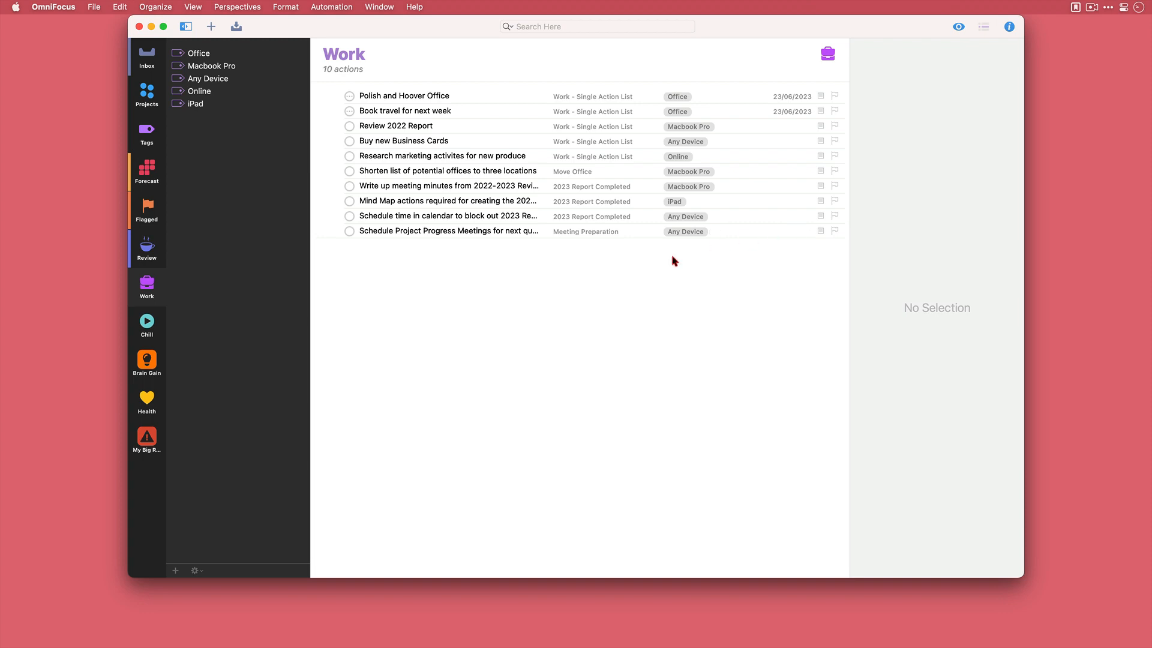
# - Look through the Chill, Brain Gain, Health and My Big Report perspectives
pyautogui.click(159, 340)
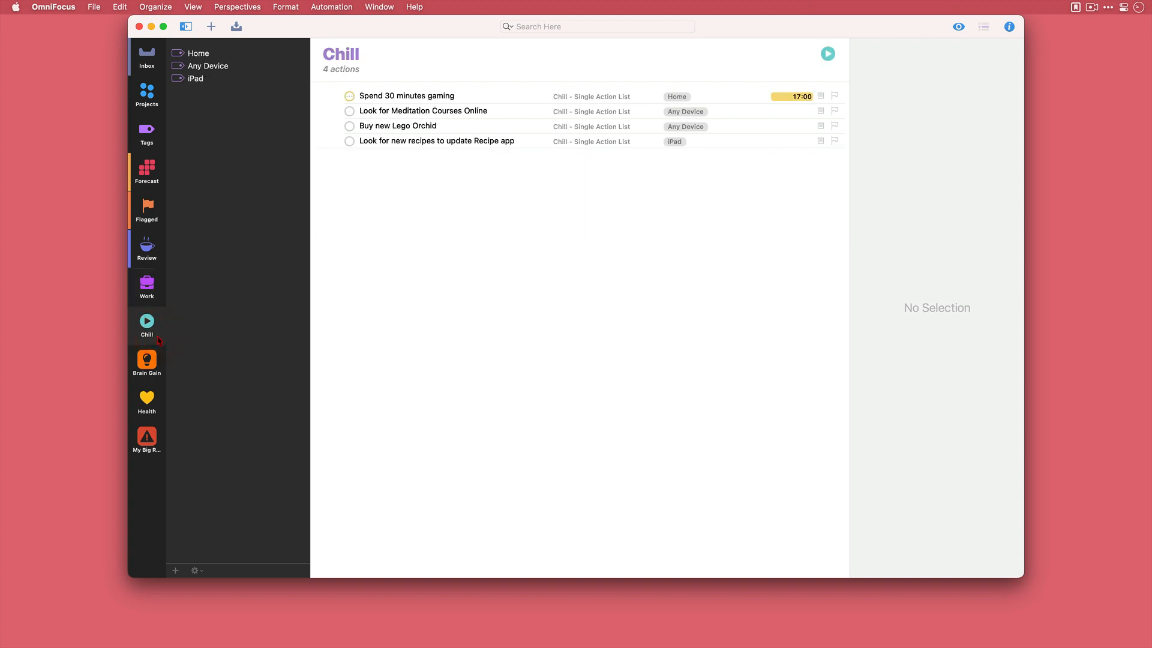
pyautogui.click(157, 376)
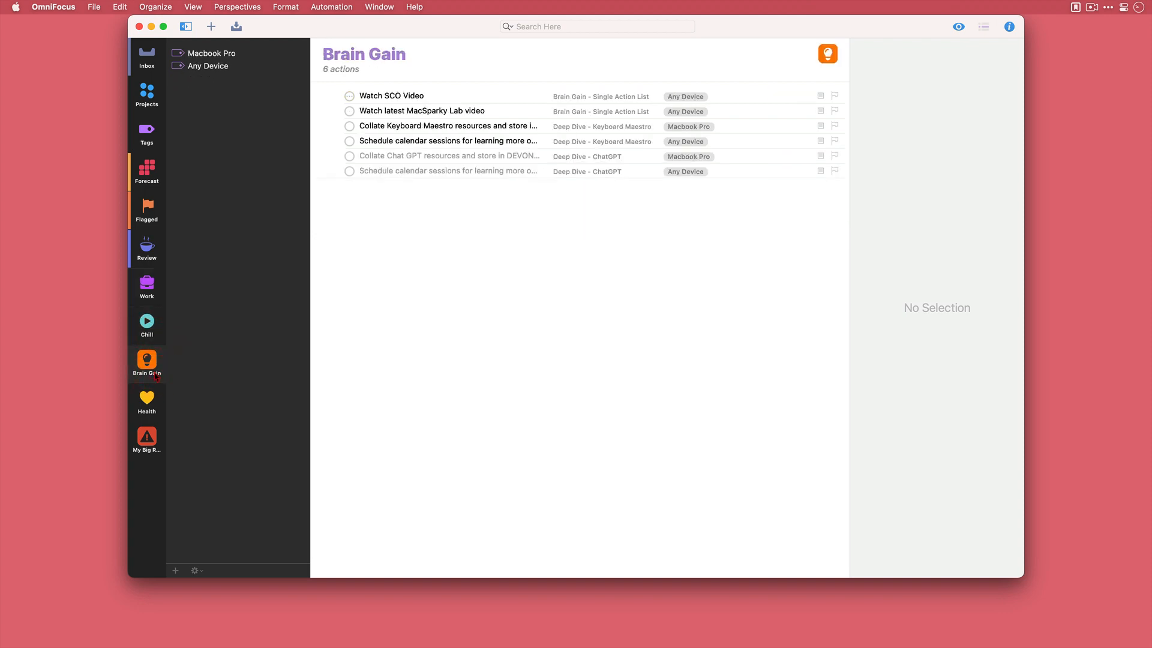
pyautogui.click(155, 414)
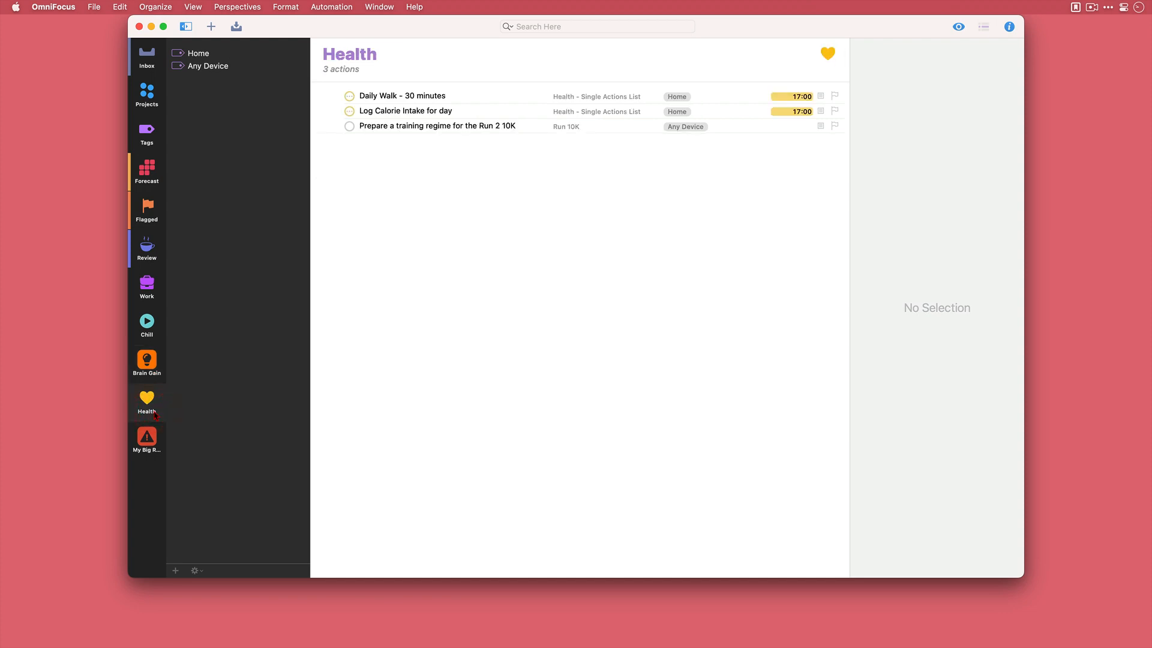
pyautogui.click(158, 439)
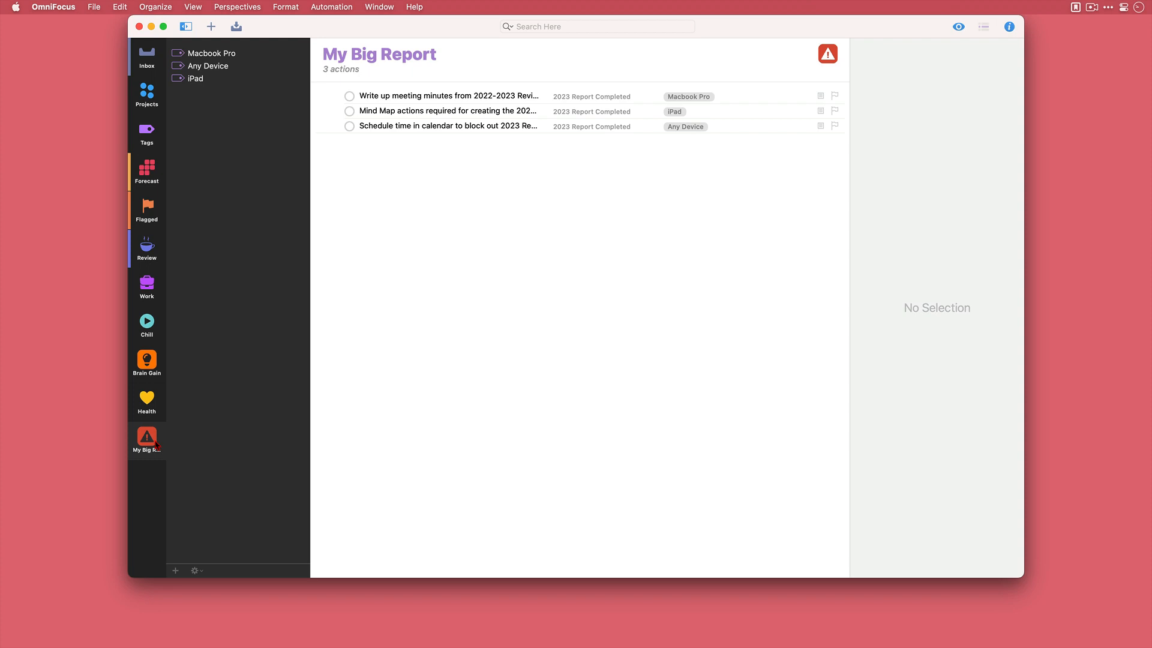
# - Switch to Anybox, create a new collection named OmniFocus and open it
pyautogui.press('super+Tab')
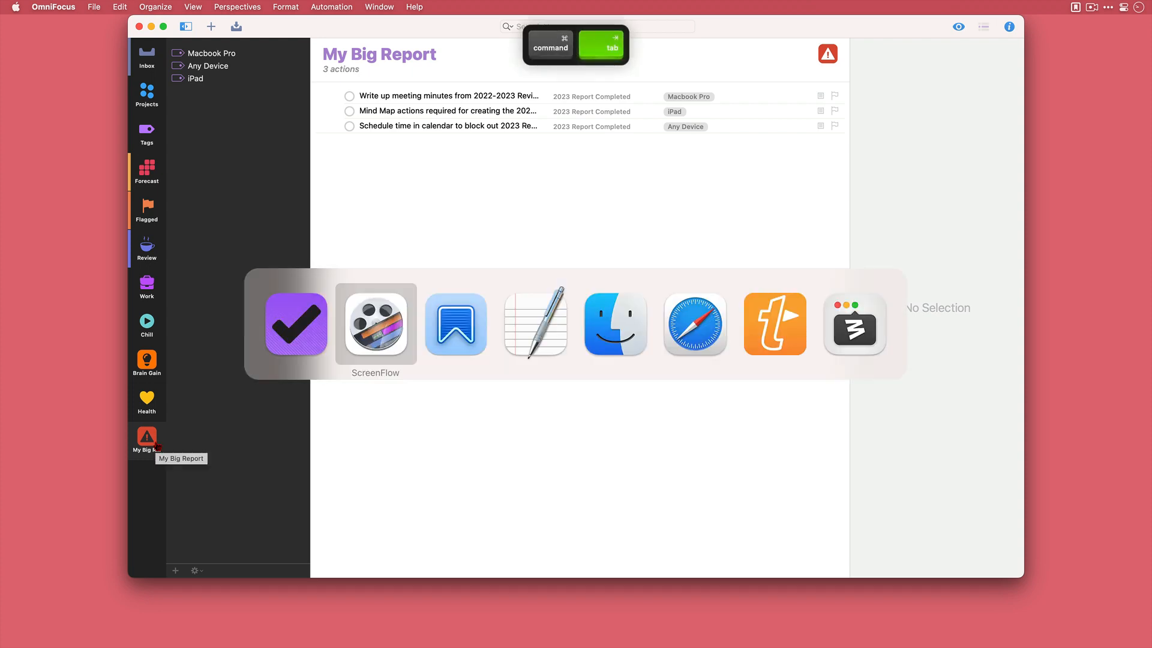
pyautogui.press('super+Tab')
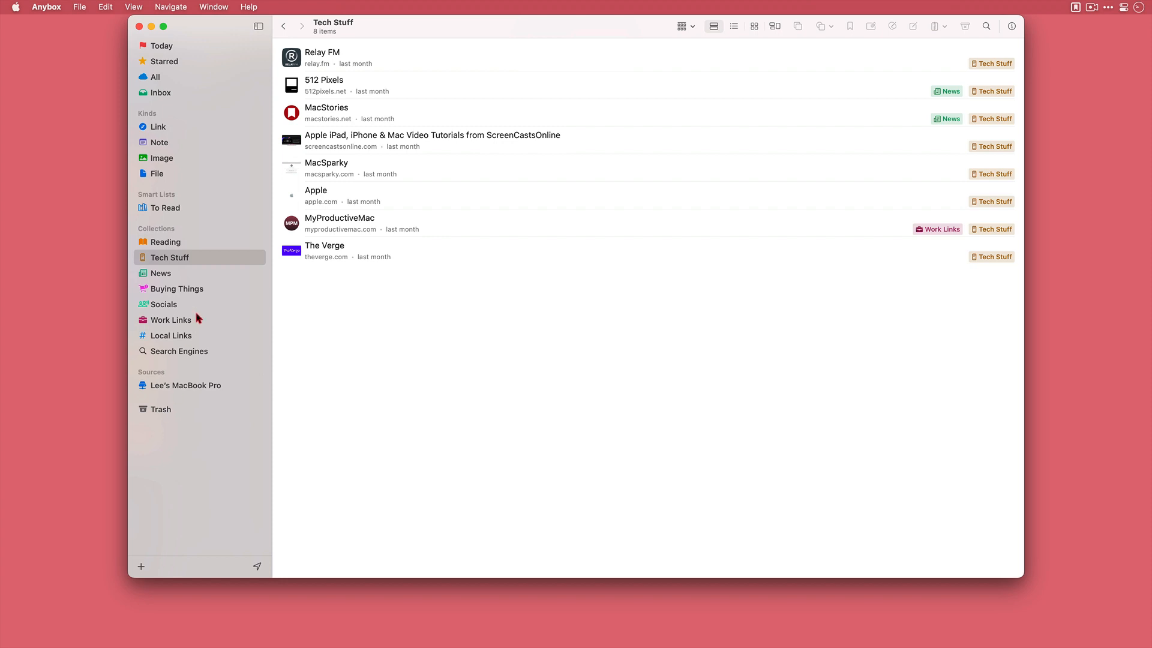
pyautogui.click(213, 274)
pyautogui.click(211, 291)
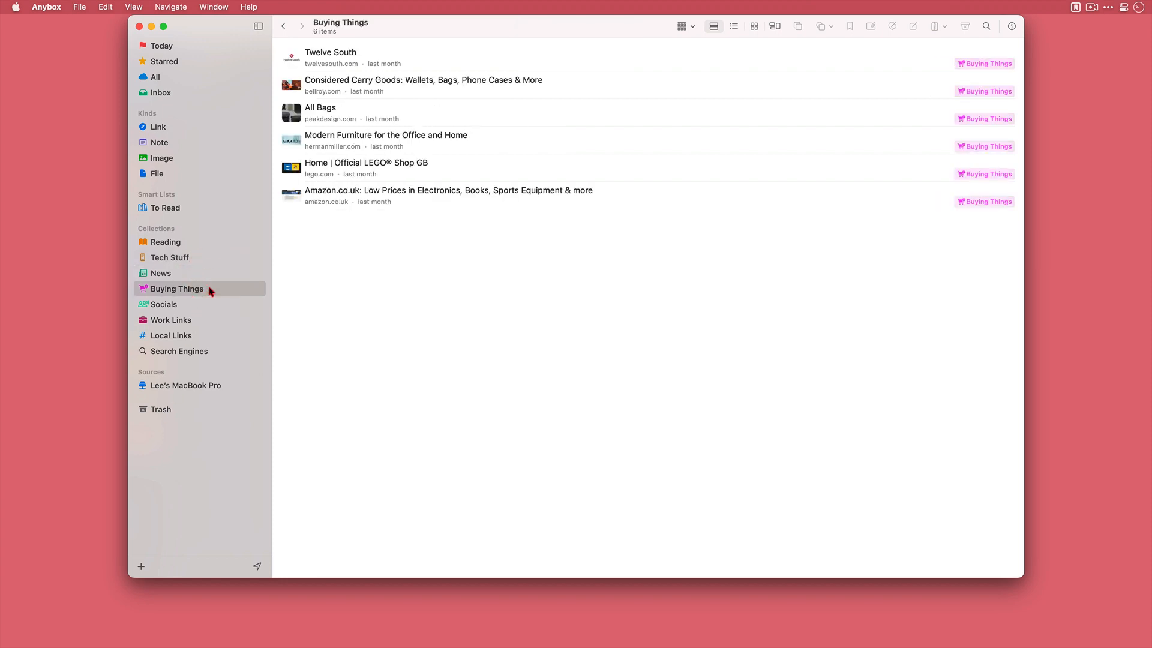
pyautogui.press('super+shift+n')
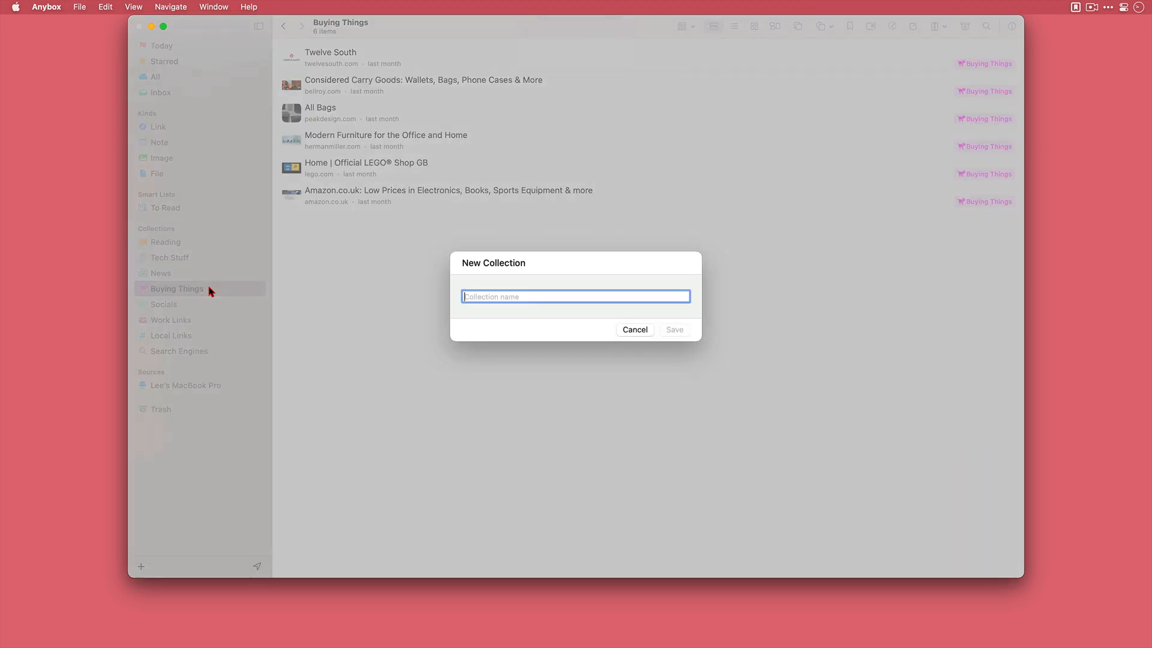
pyautogui.write('OmniF')
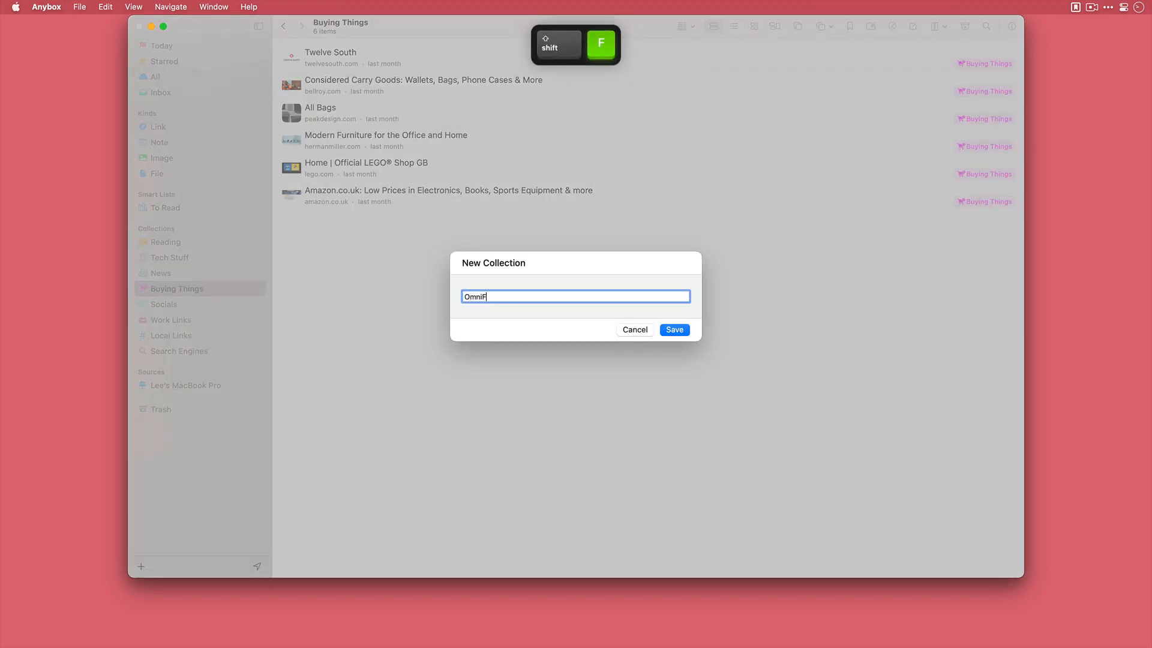
pyautogui.write('ocus')
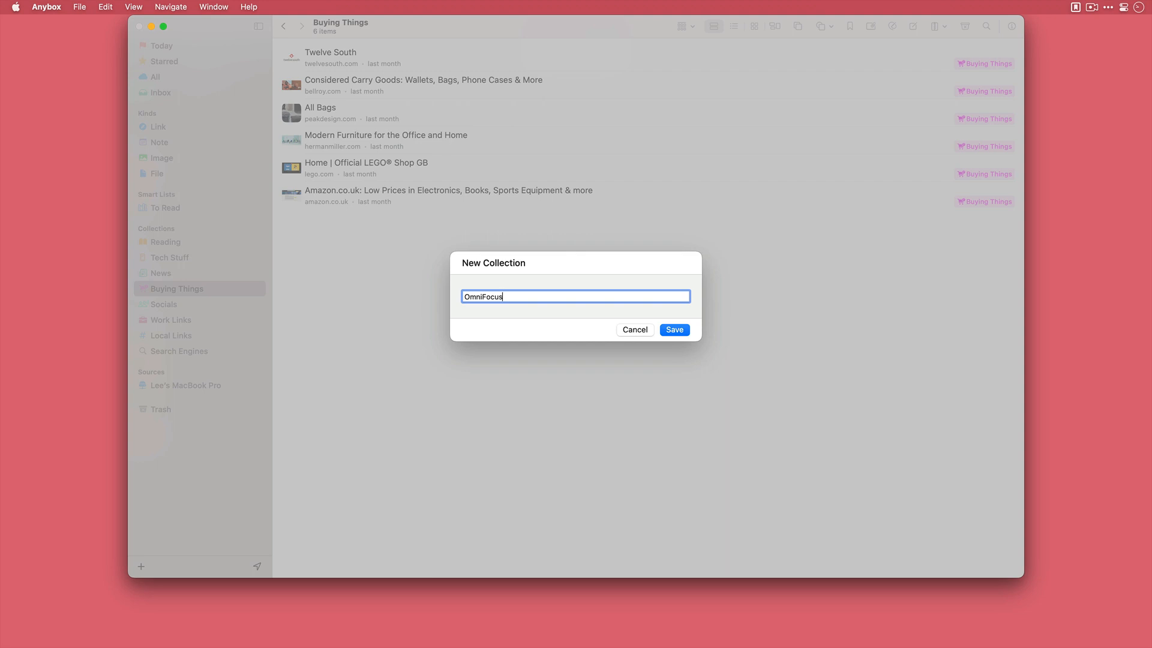
pyautogui.press('Return')
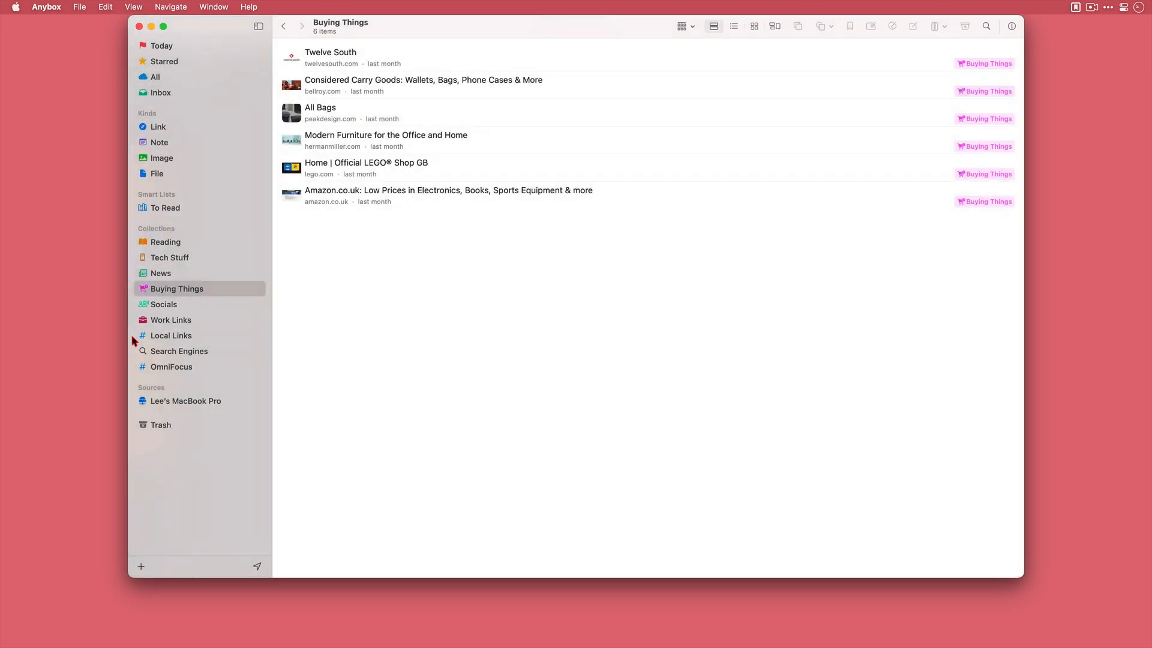
pyautogui.click(160, 371)
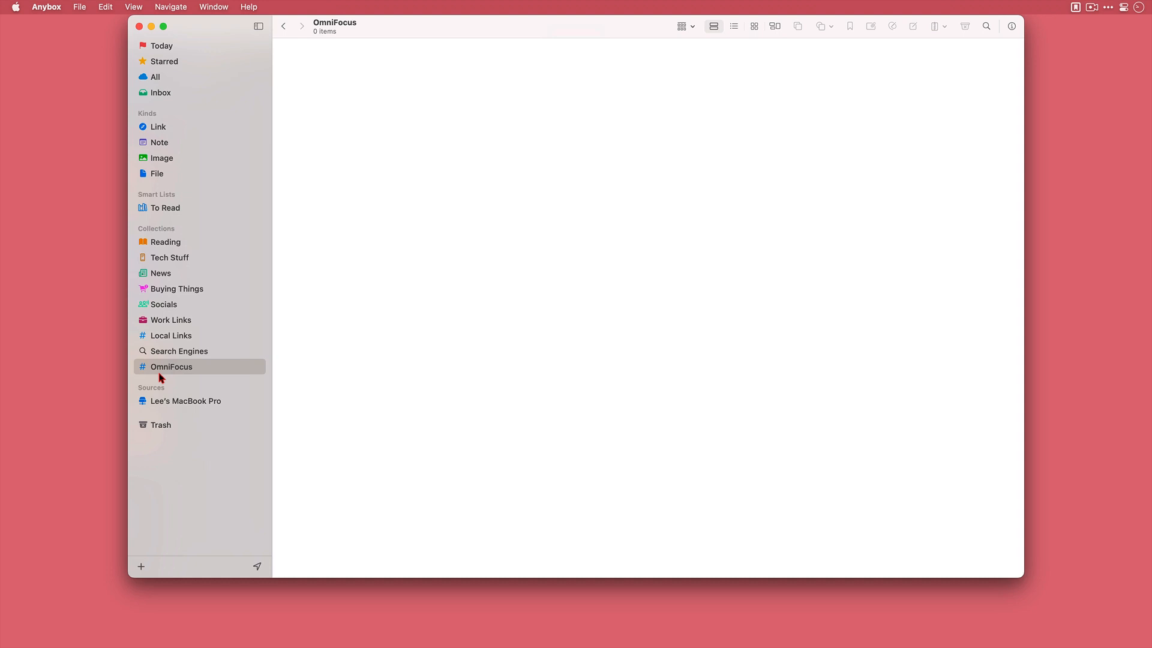
# - Switch to OmniFocus and examine the Health perspective's settings and available actions for a way to link to it
pyautogui.press('super+Tab')
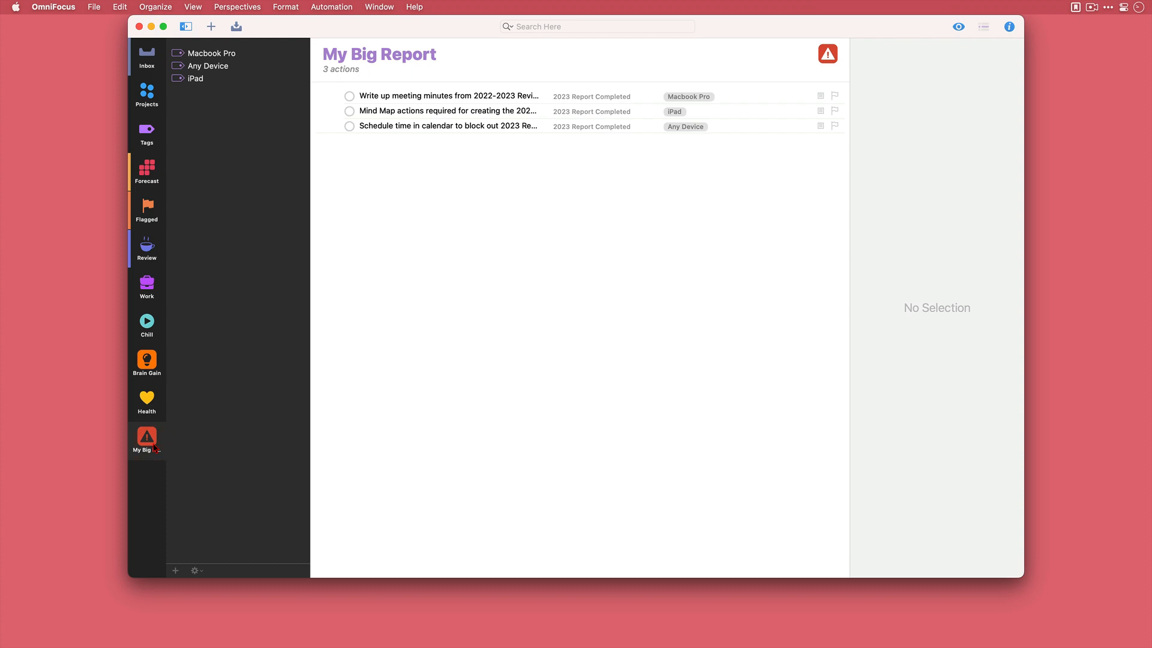
pyautogui.click(155, 411)
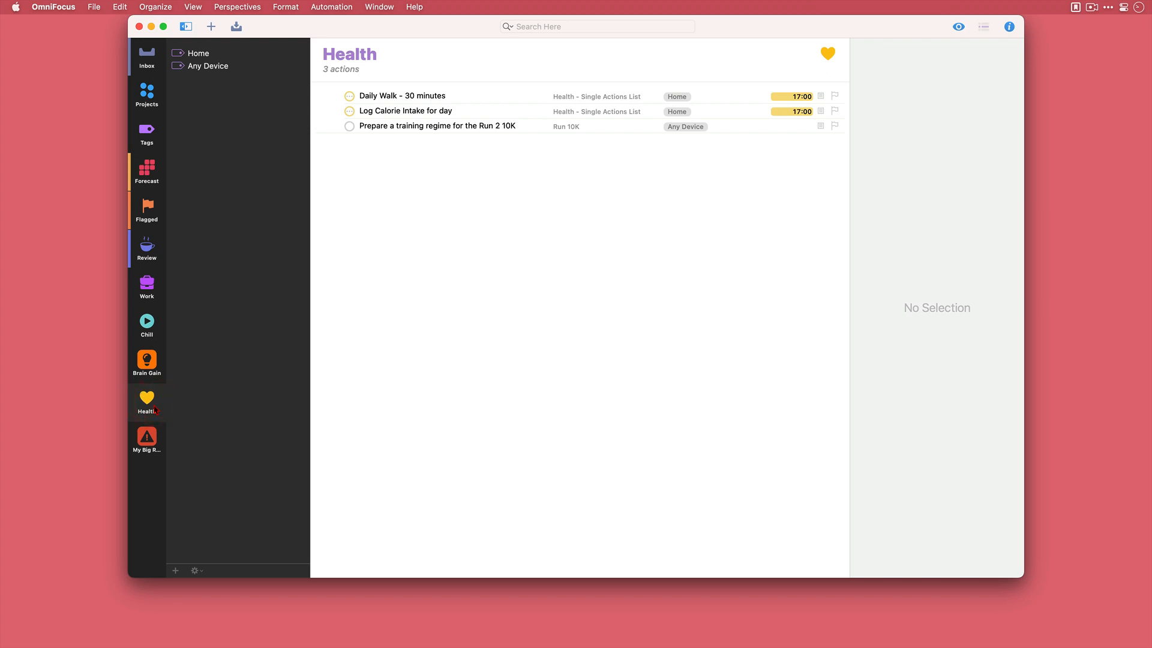
pyautogui.click(236, 7)
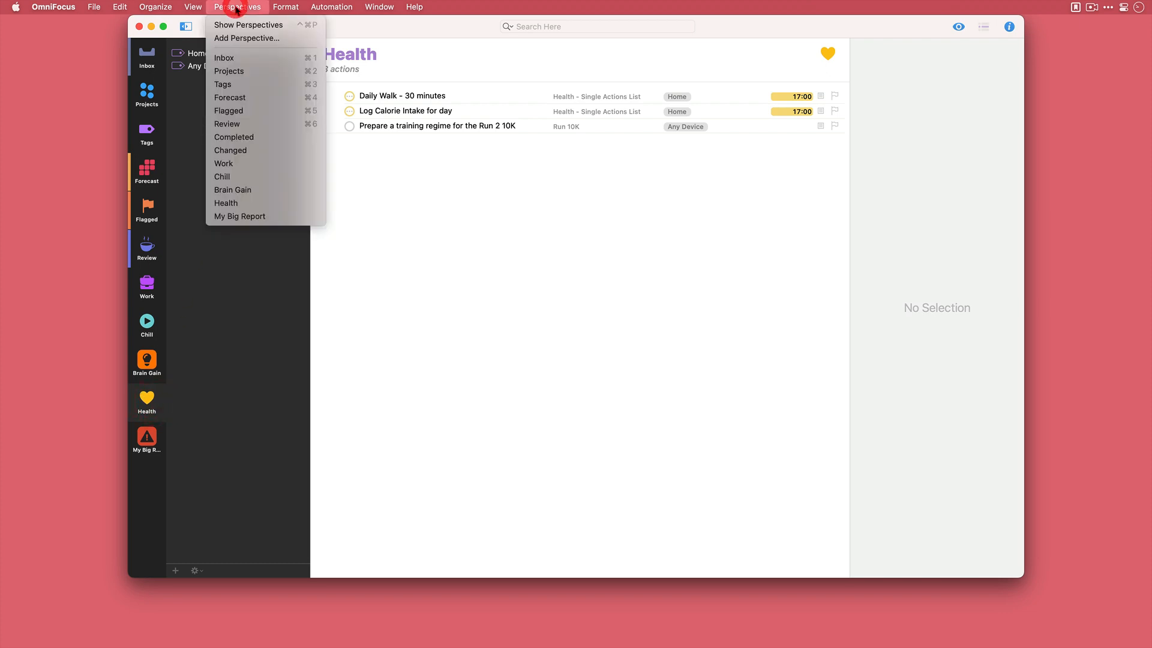
pyautogui.click(242, 24)
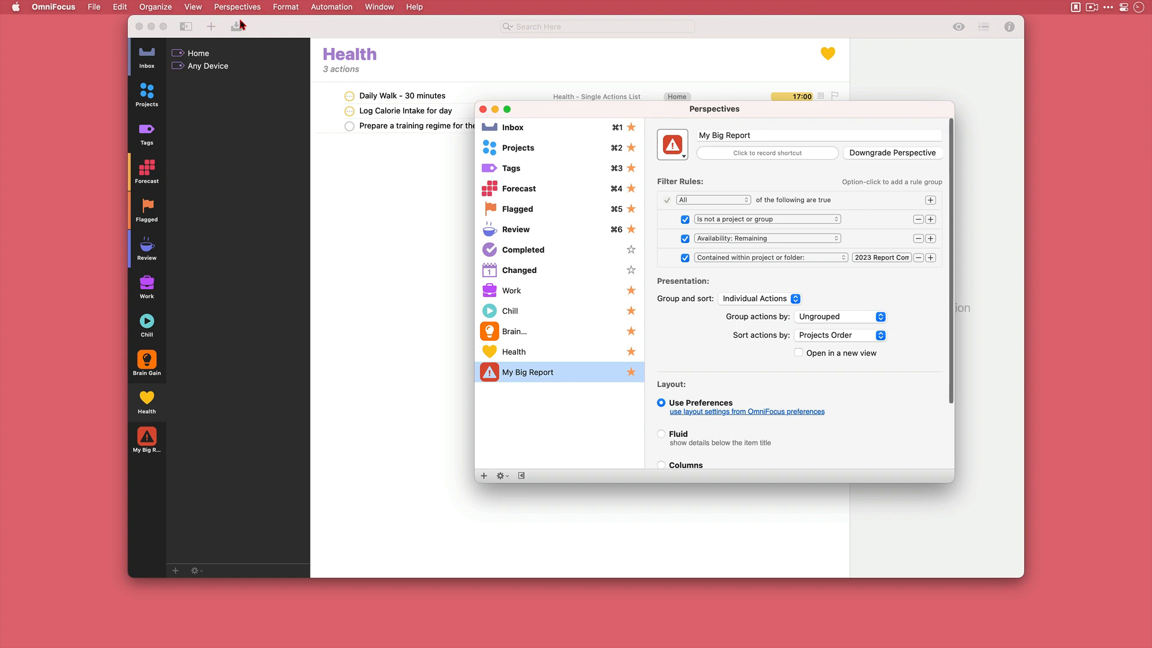
pyautogui.click(585, 363)
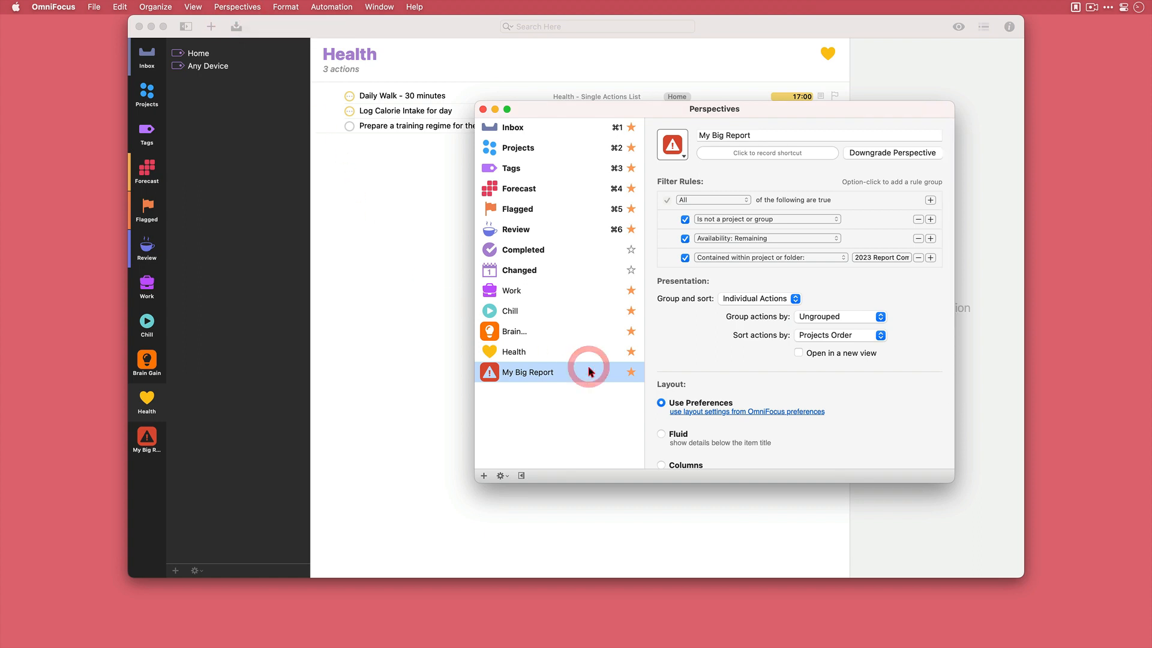
pyautogui.click(588, 354)
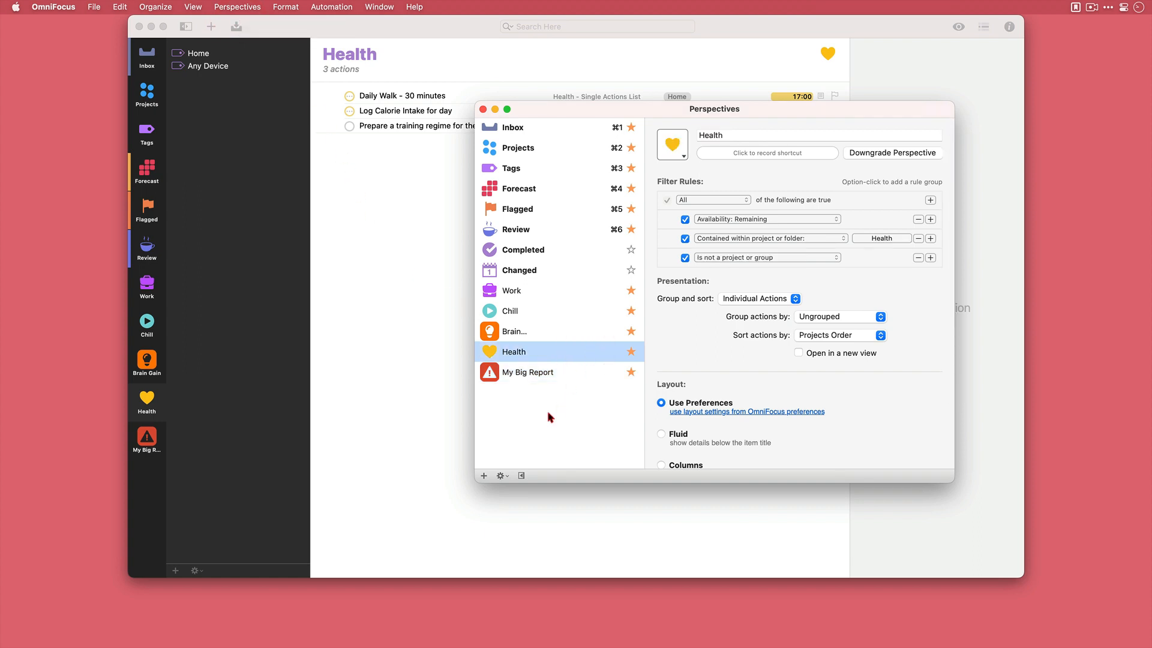
pyautogui.click(502, 476)
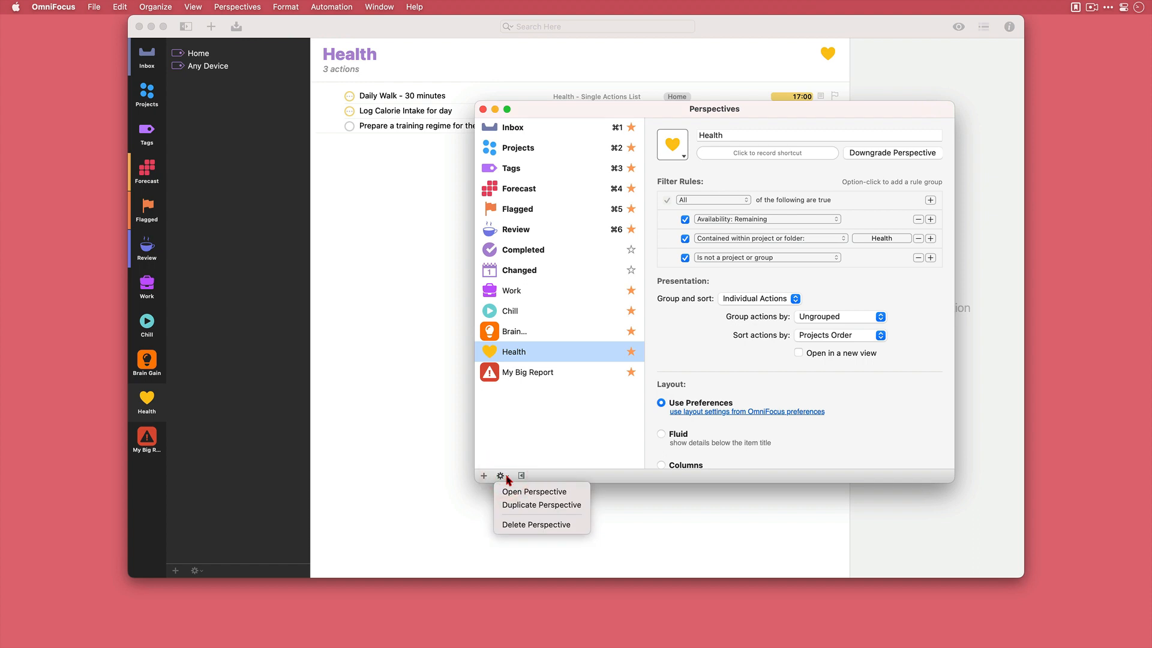
pyautogui.click(483, 109)
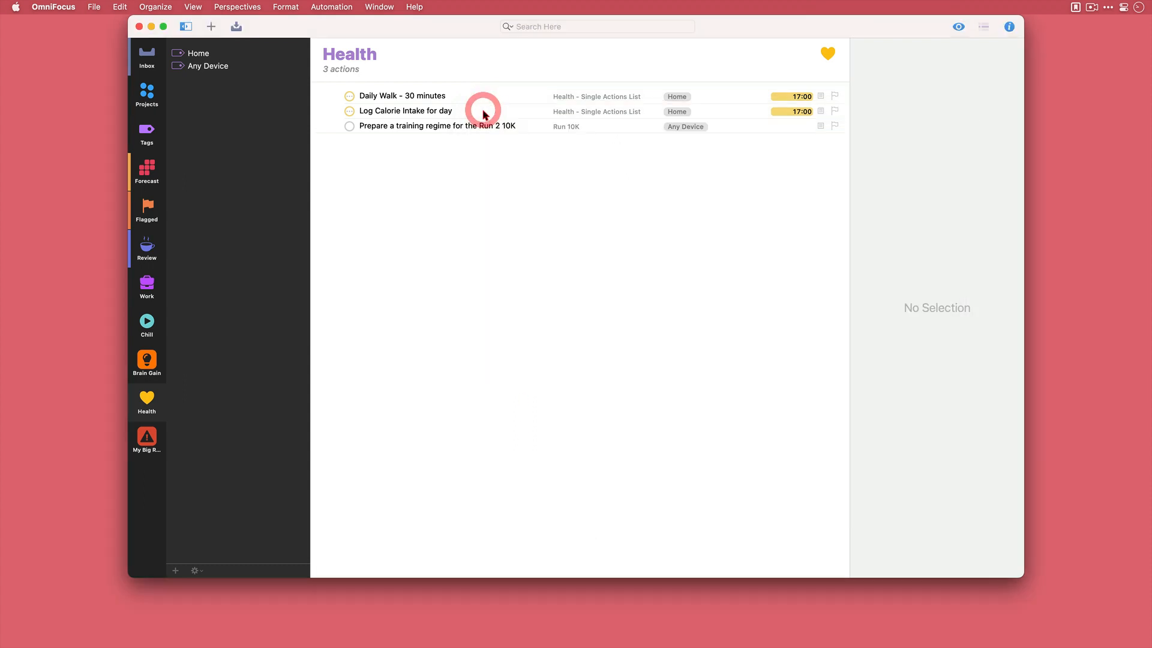
# - Switch to TextEdit and write the link OmniFocus:///Perspective/Work in the untitled document
pyautogui.press('super+Tab')
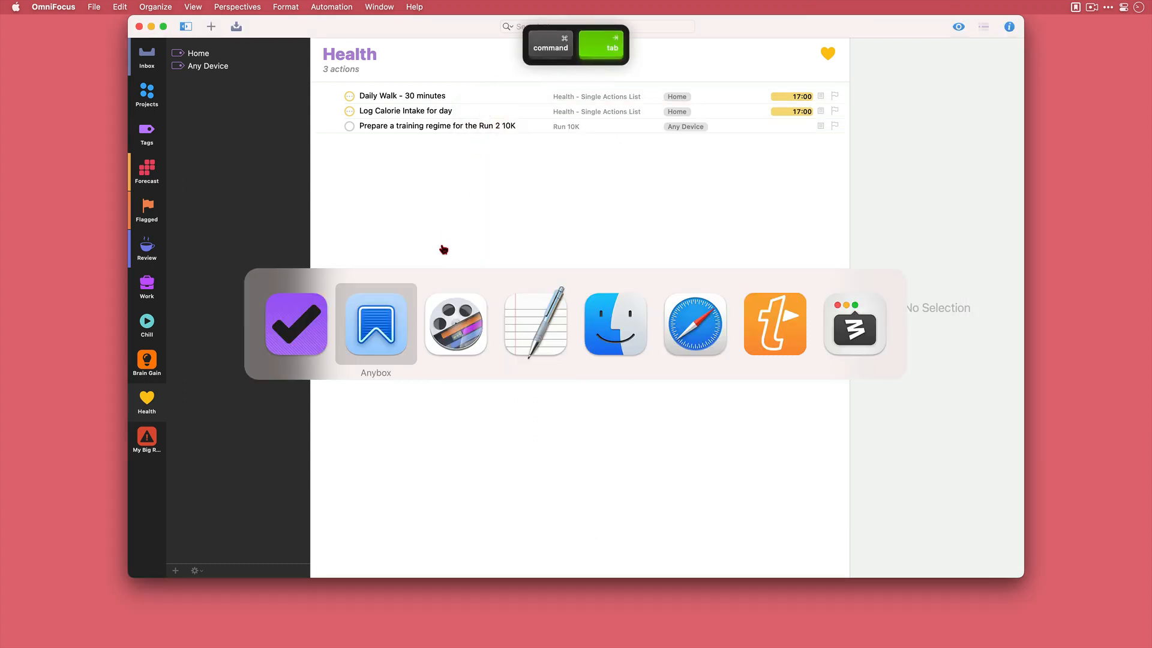
pyautogui.press('super+Tab')
pyautogui.press('super+Tab')
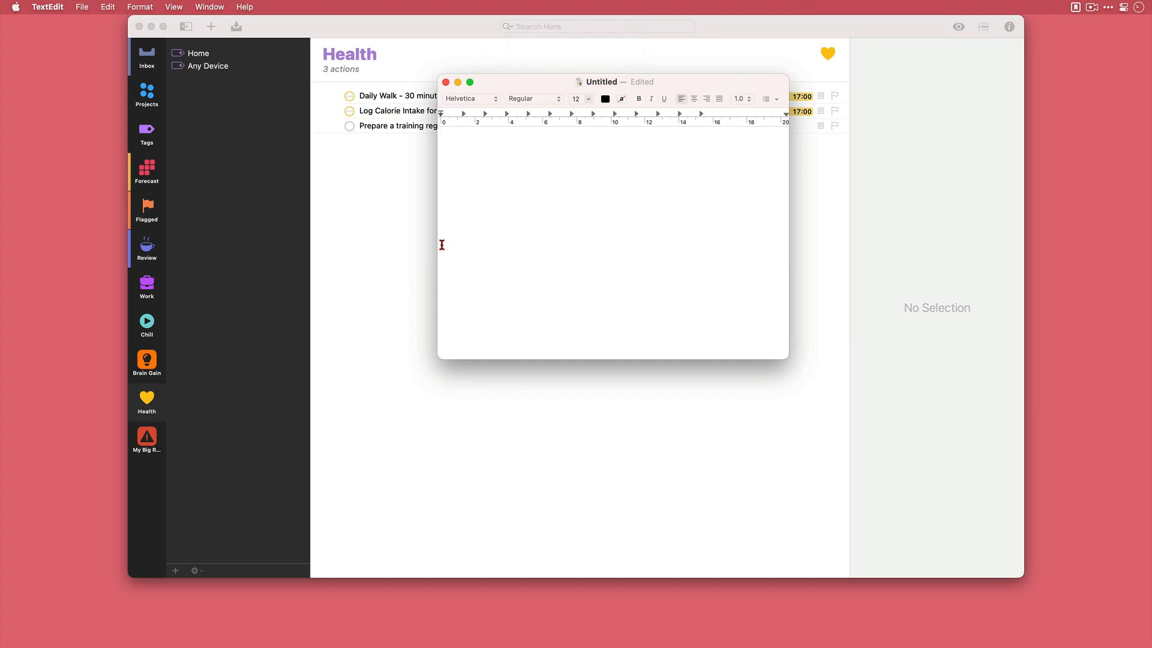
pyautogui.write('OmniFocus:')
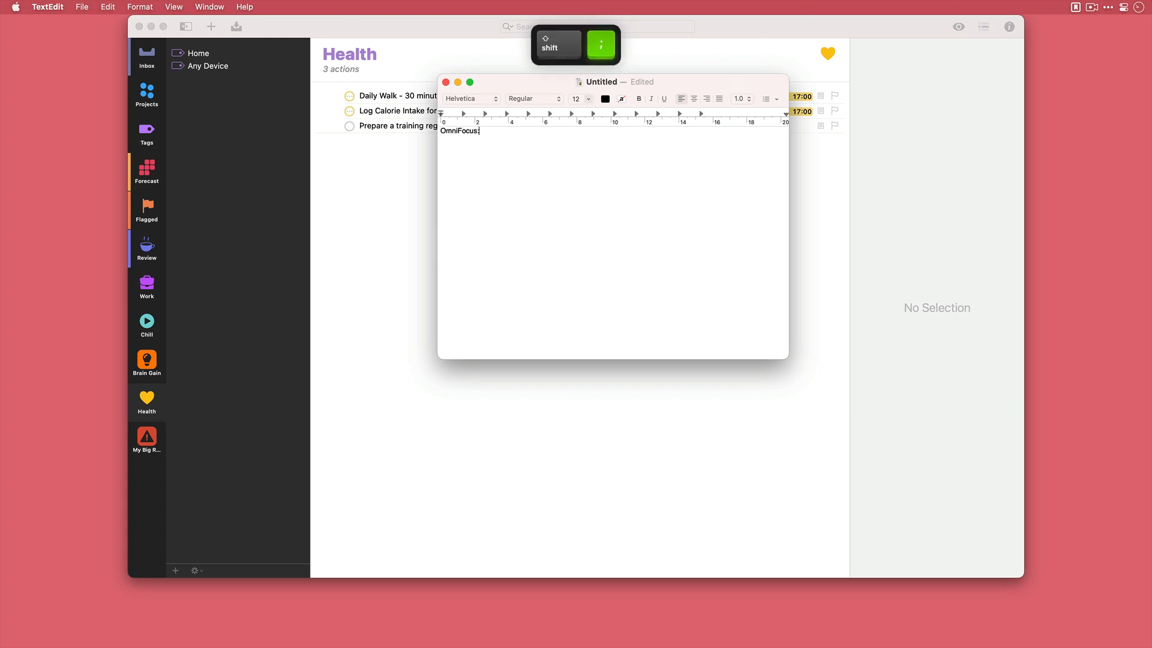
pyautogui.write('///')
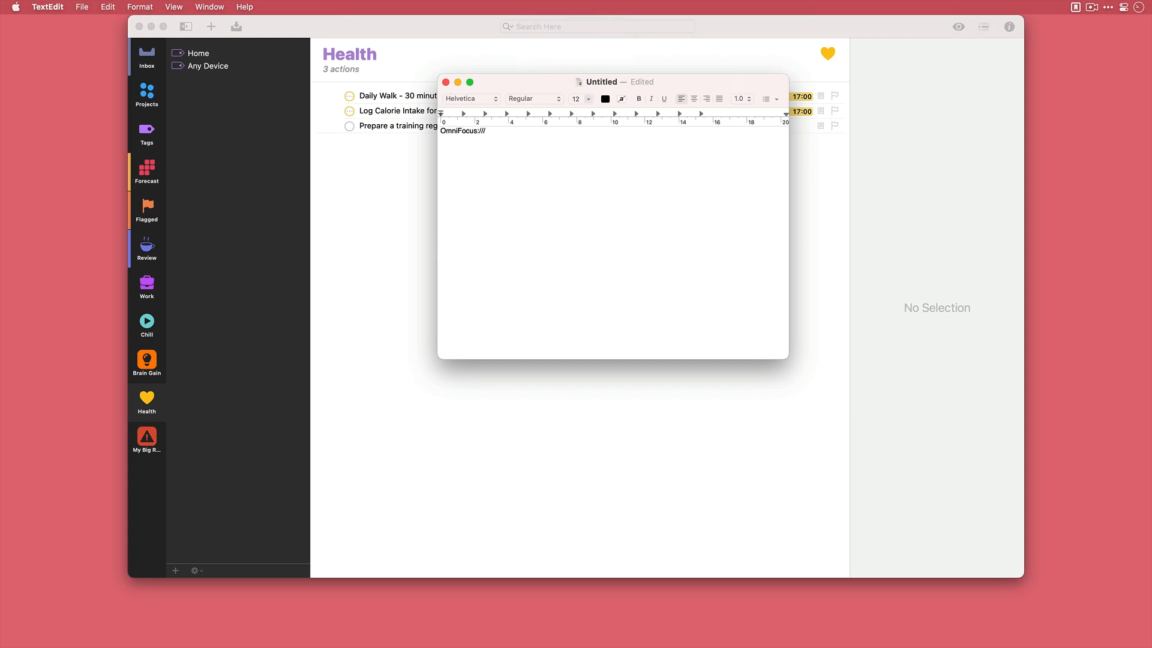
pyautogui.write('Perspective')
pyautogui.write('/Work')
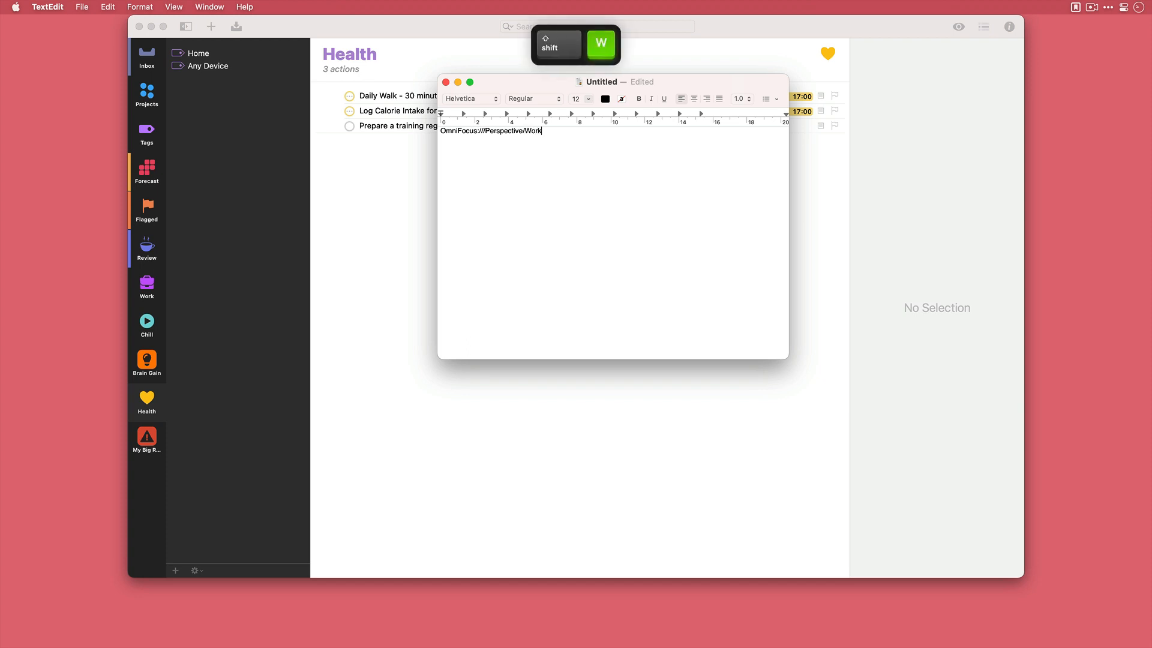
# - Copy the whole link into the OmniFocus collection in Anybox and test it by opening it, returning to Anybox
pyautogui.press('super+a')
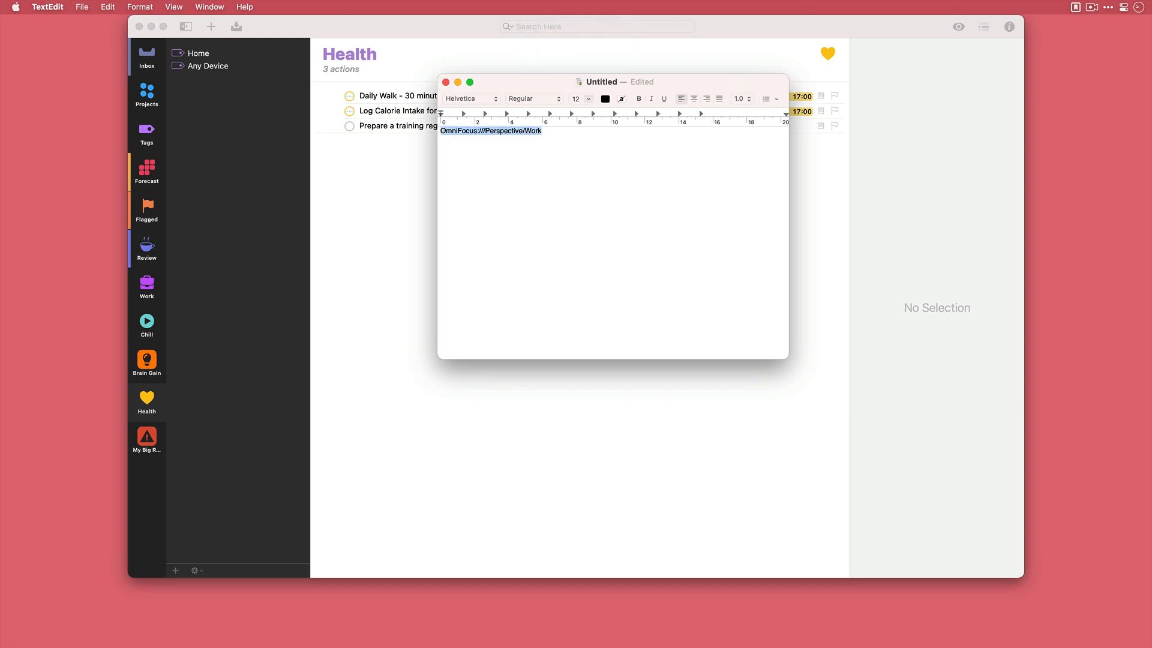
pyautogui.press('super+c')
pyautogui.press('super+Tab')
pyautogui.press('super+Tab')
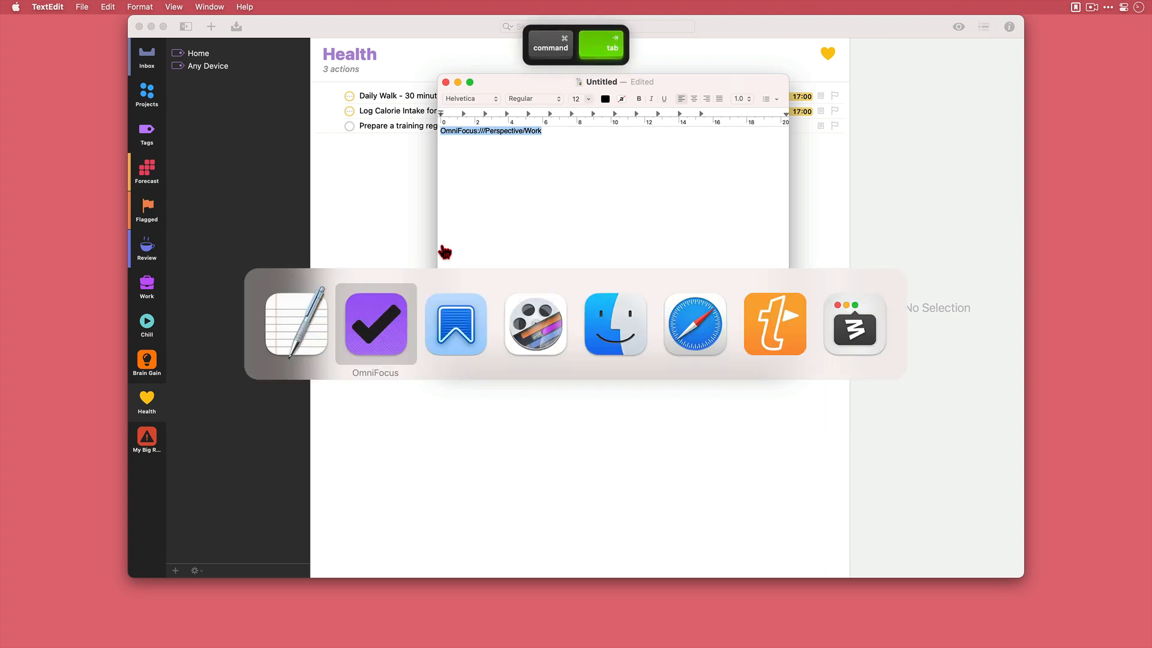
pyautogui.press('super+v')
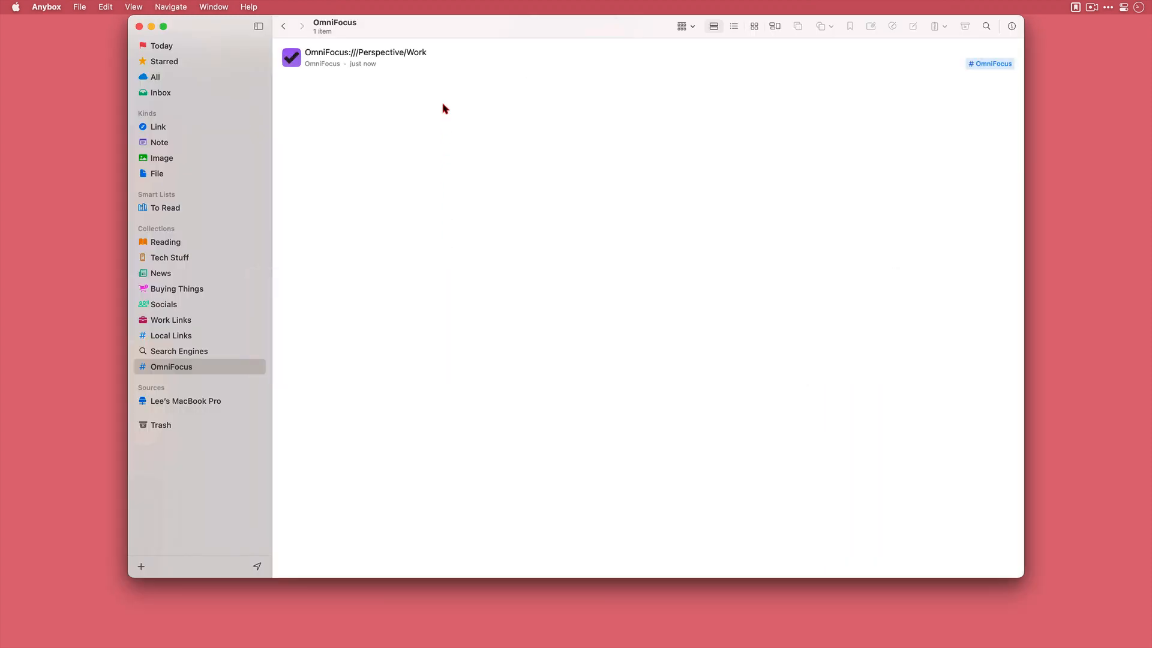
pyautogui.doubleClick(440, 56)
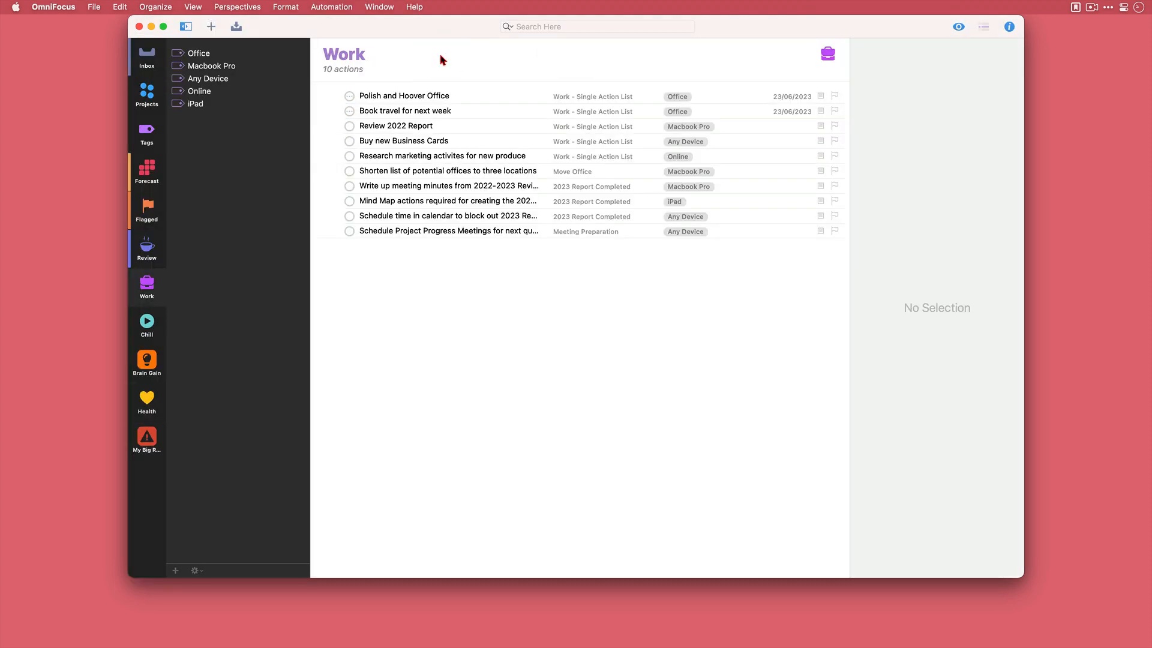
pyautogui.press('super+Tab')
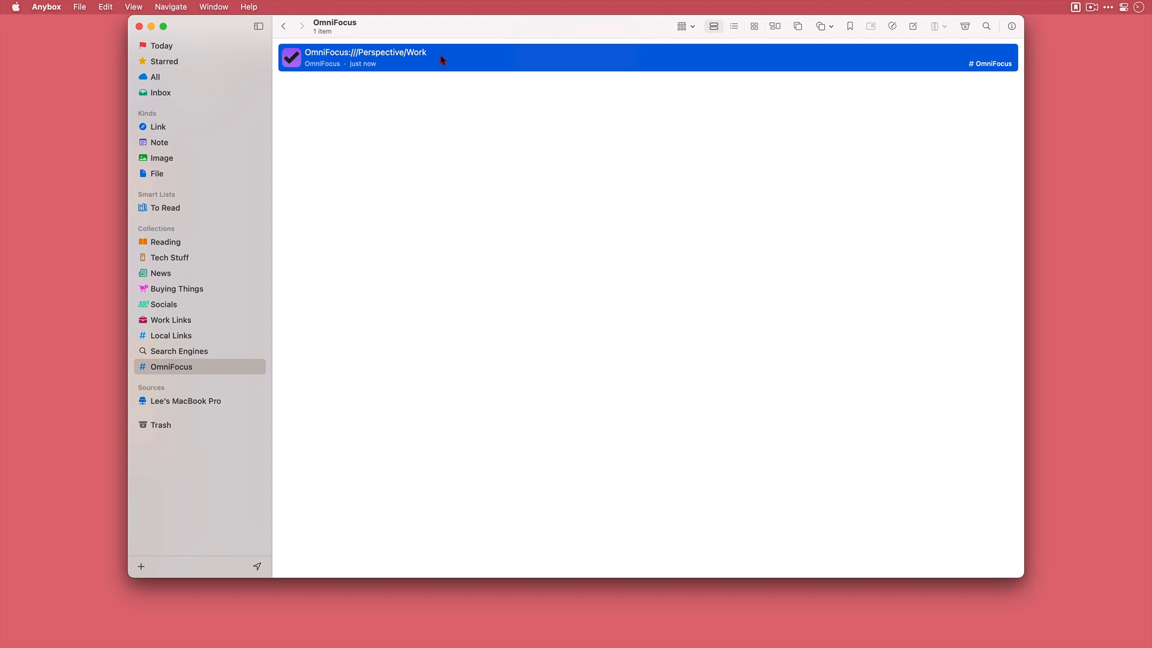
# - Edit the Work link's metadata and enter the title "OmniFocus - Work Perspective"
pyautogui.rightClick(441, 59)
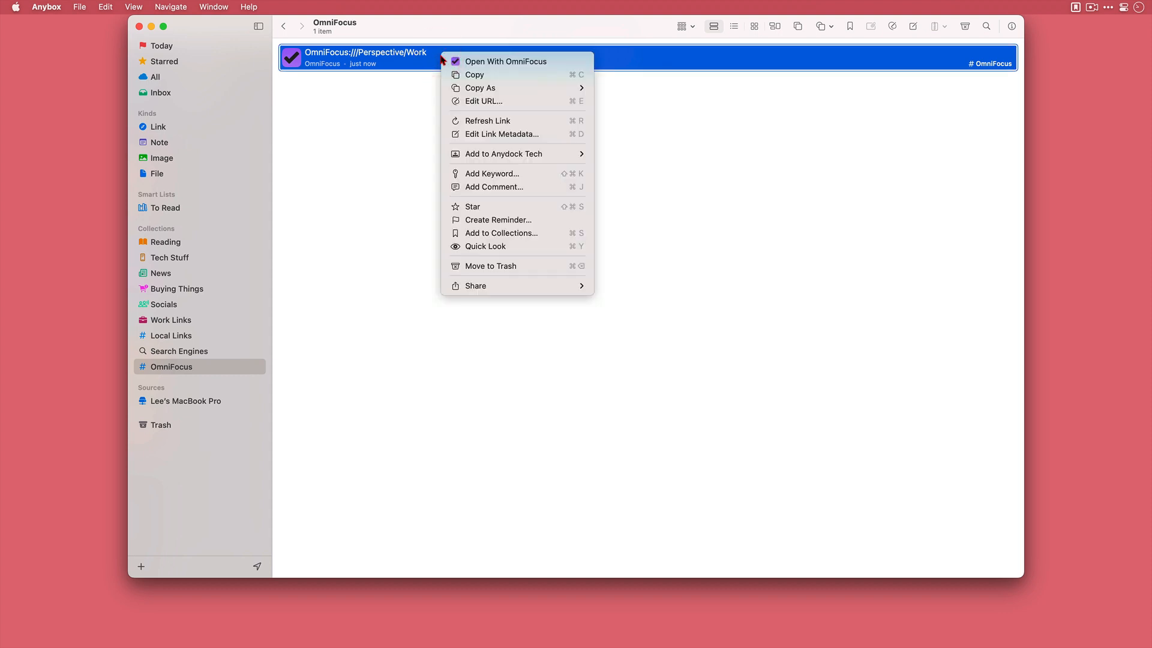
pyautogui.click(497, 134)
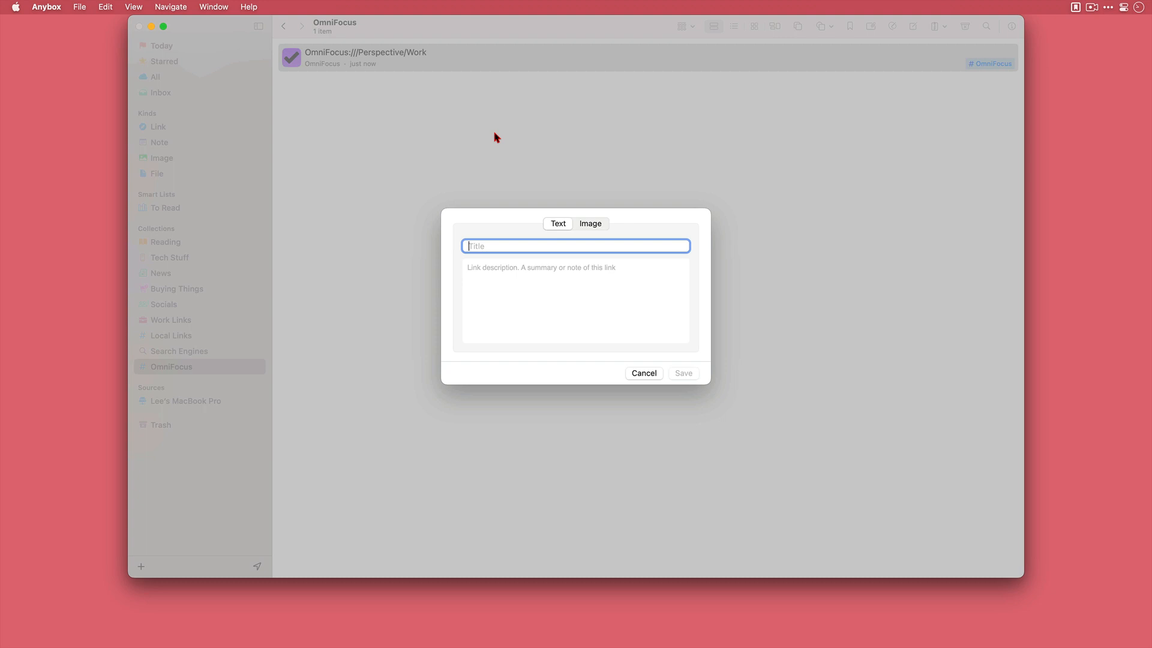
pyautogui.write('OmniFoc')
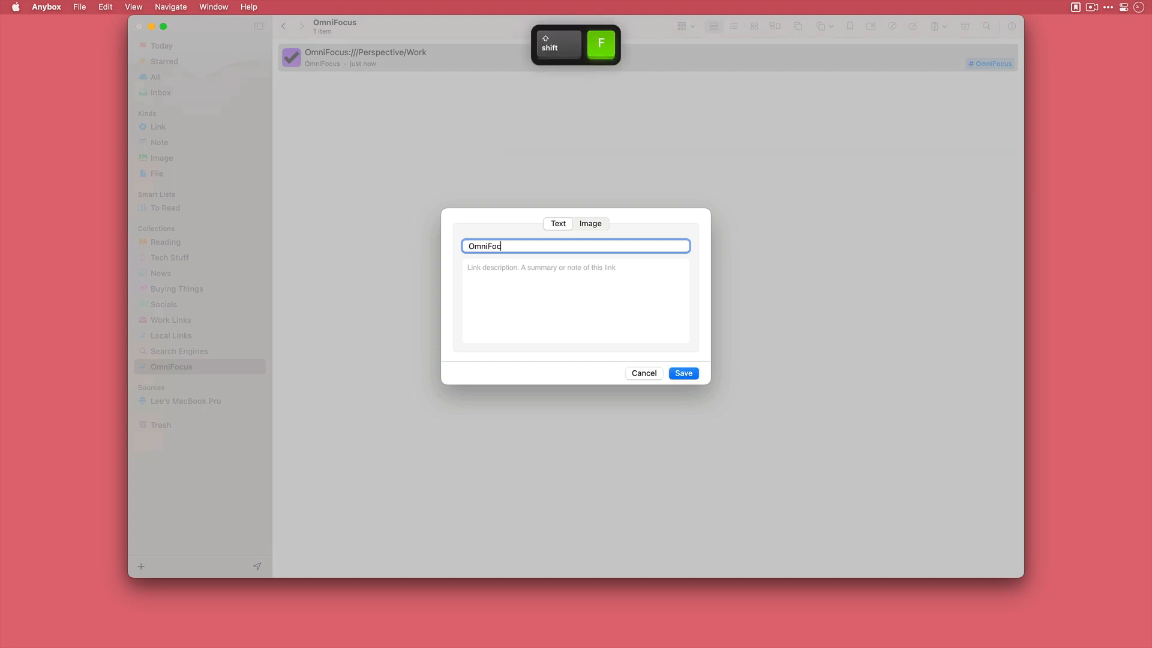
pyautogui.write('us - Work Perspective')
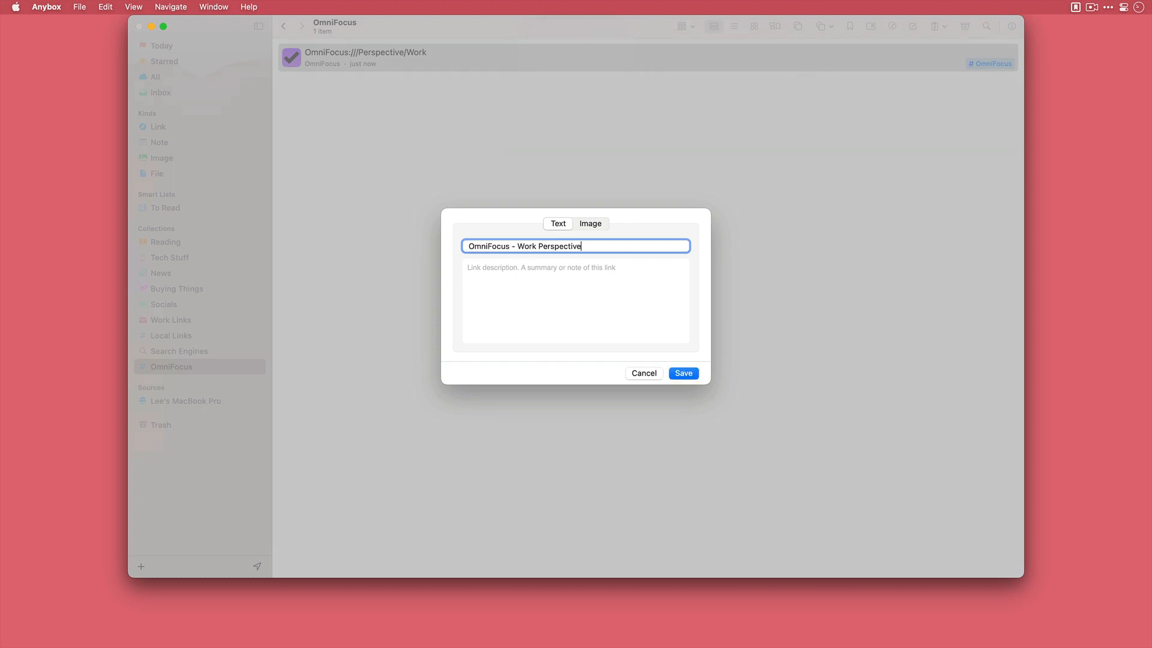
pyautogui.click(591, 226)
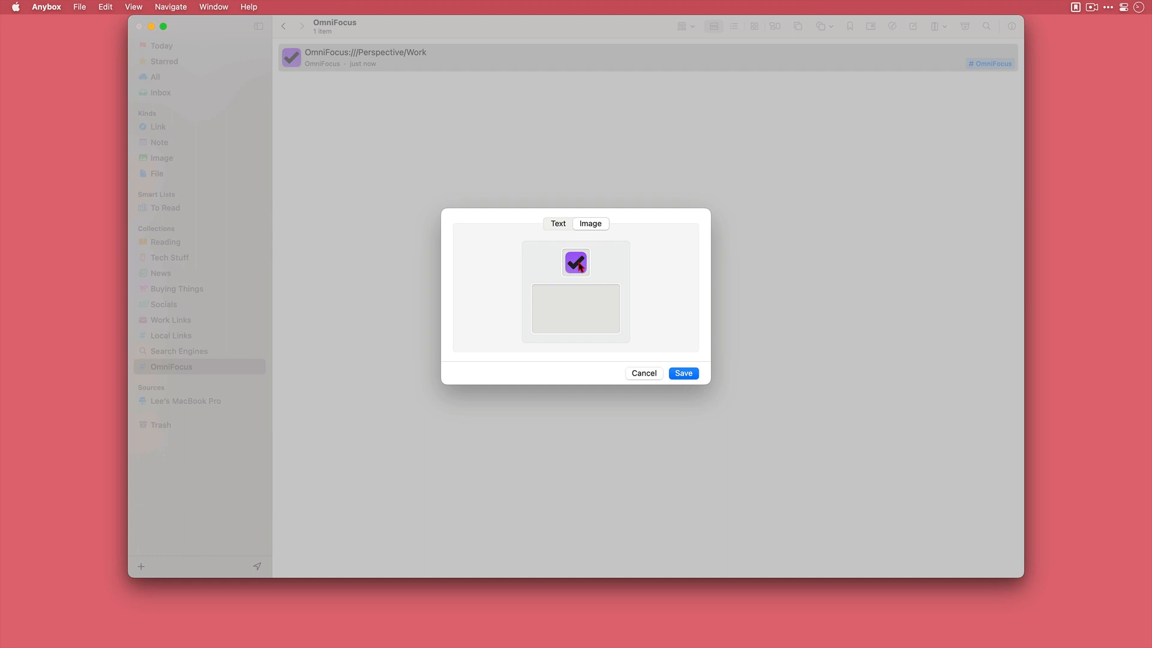
pyautogui.hotkey('alt', 'space')
pyautogui.write('fi')
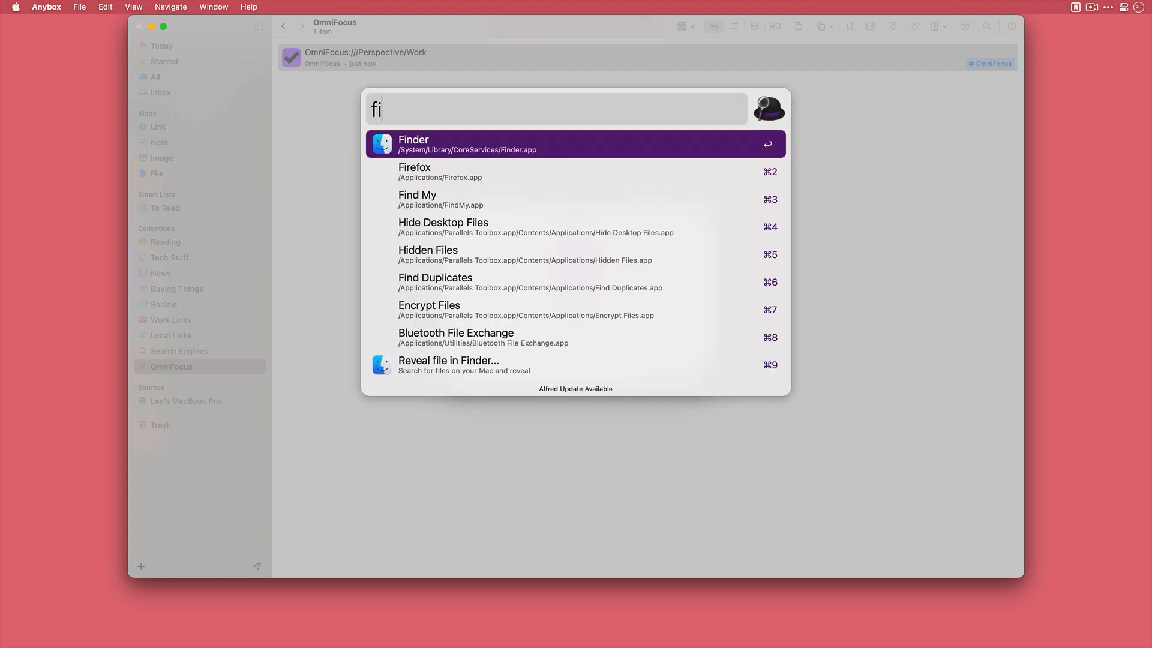
pyautogui.write('n')
pyautogui.press('Return')
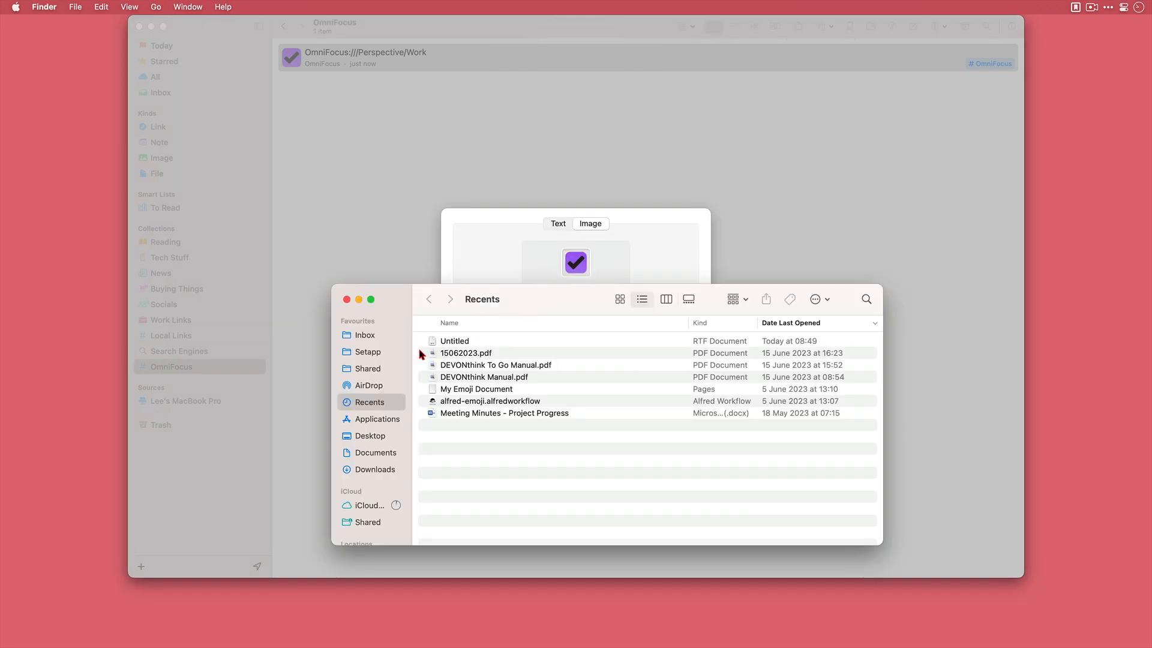
pyautogui.click(355, 369)
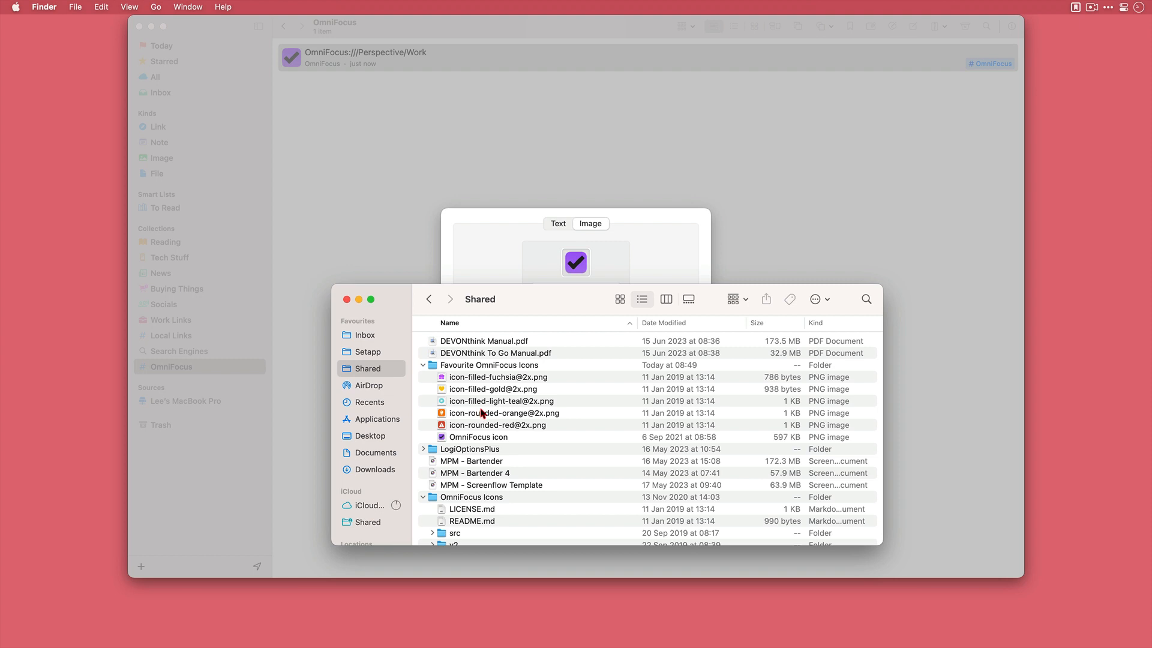
pyautogui.moveTo(495, 378); pyautogui.dragTo(573, 271)
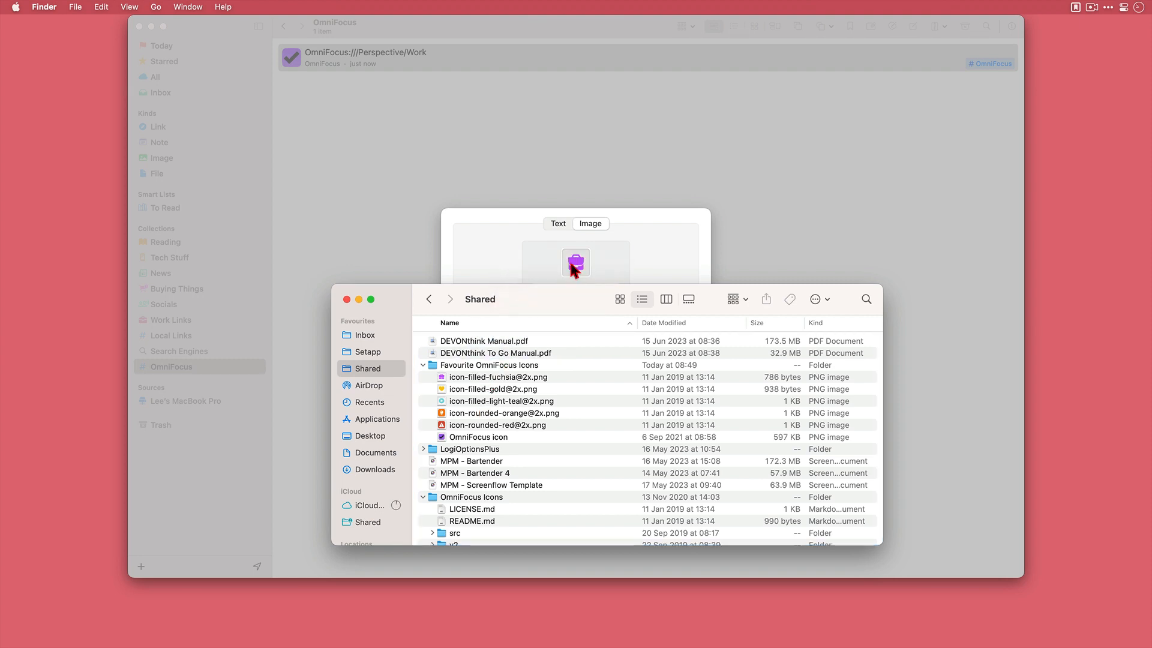
pyautogui.click(526, 266)
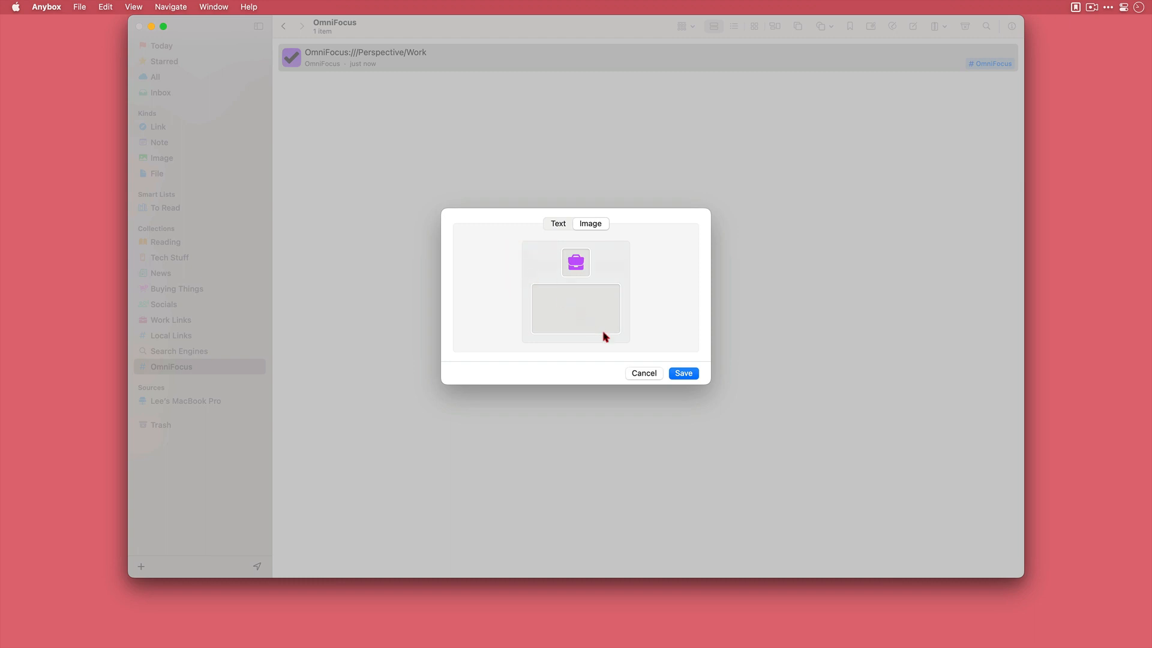
pyautogui.click(685, 376)
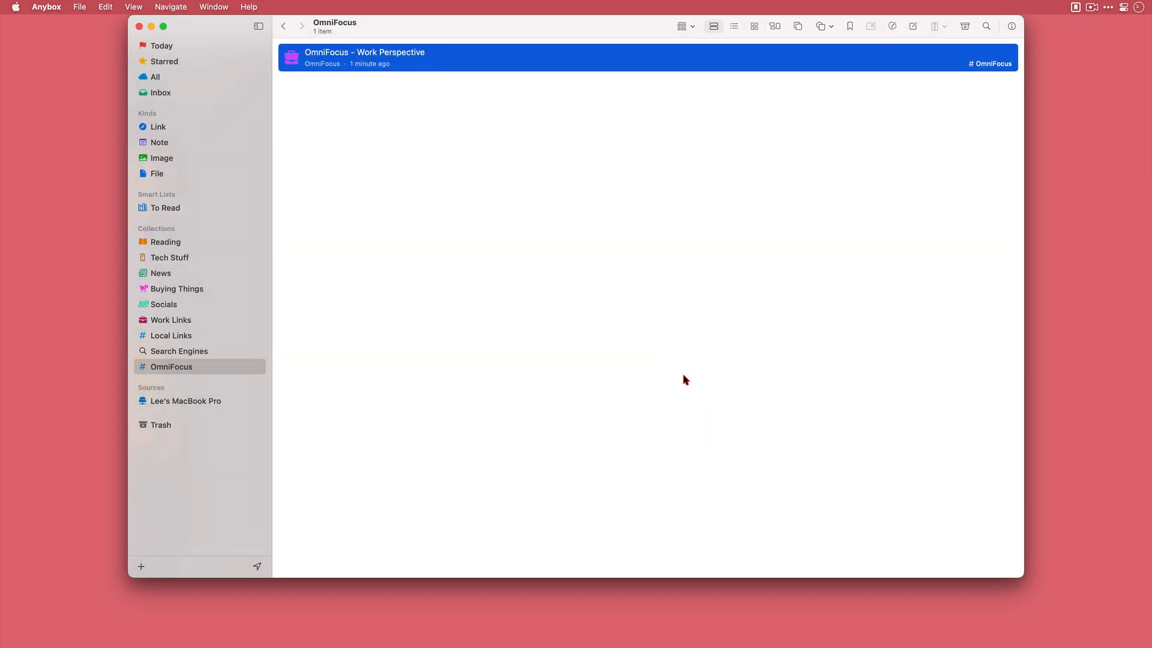
# - Check the perspective names in OmniFocus, and in the untitled TextEdit document change the link to OmniFocus:///Perspective/Brain%20Gain
pyautogui.press('super+Tab')
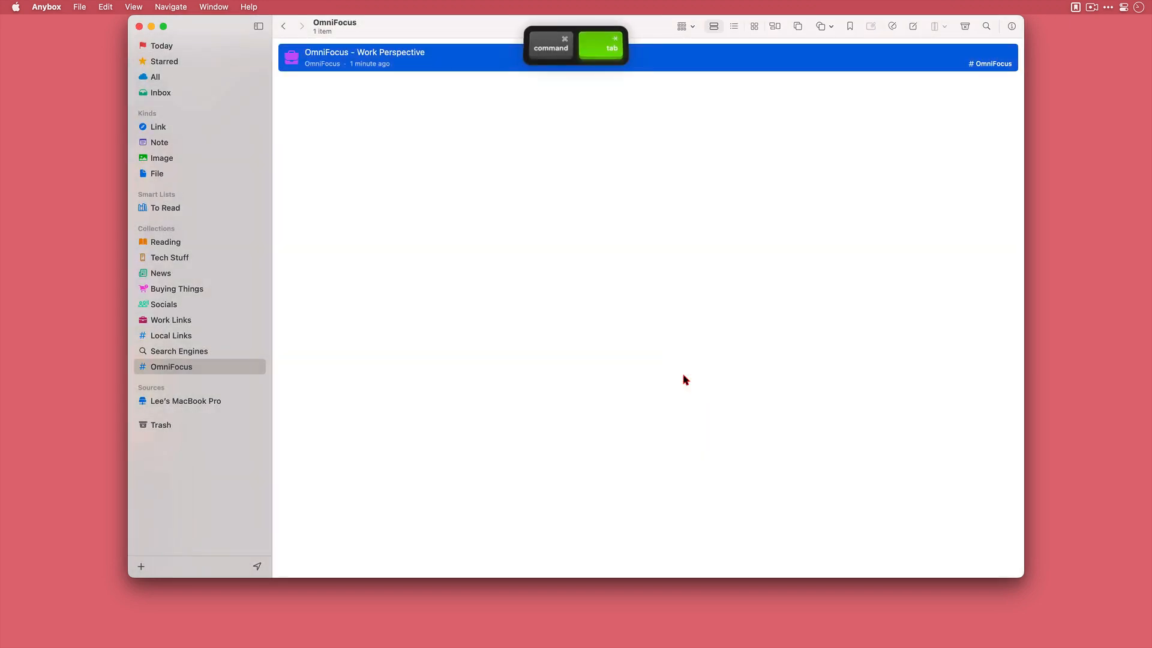
pyautogui.press('super+Tab')
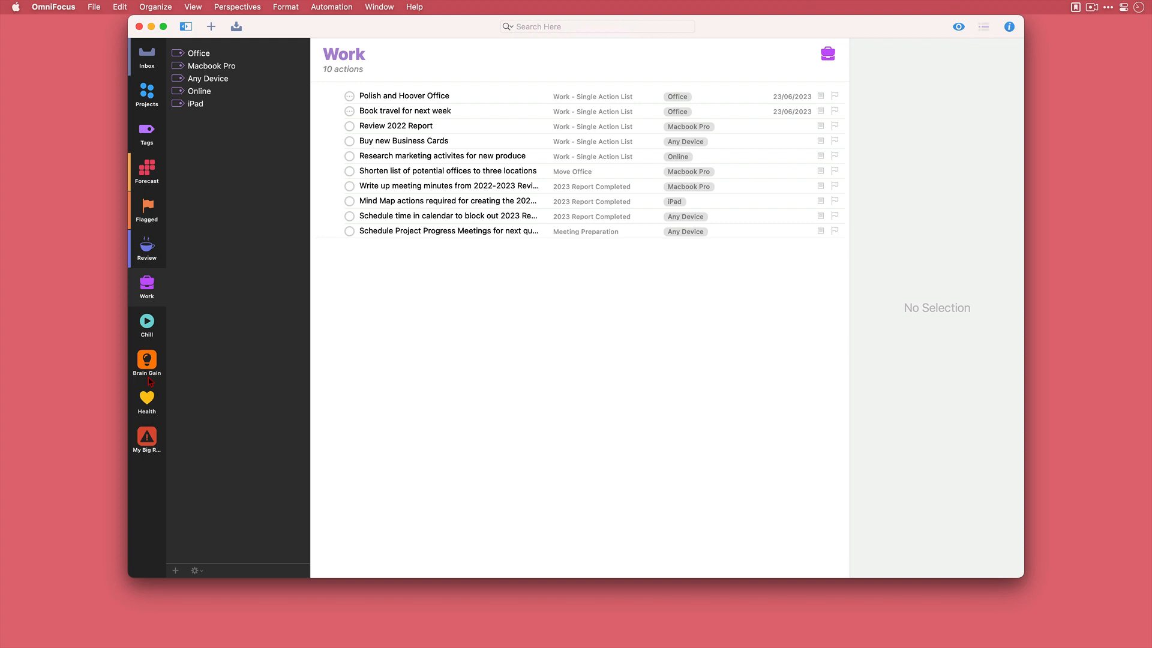
pyautogui.press('super+Tab')
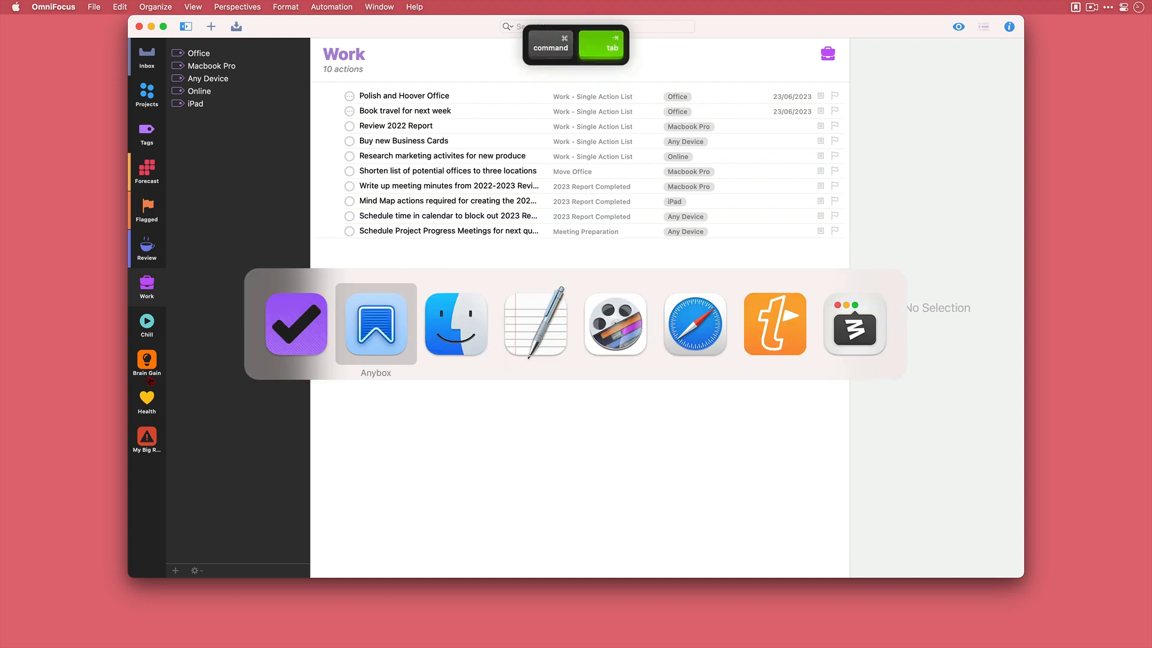
pyautogui.press('super+Tab')
pyautogui.press('super+Tab')
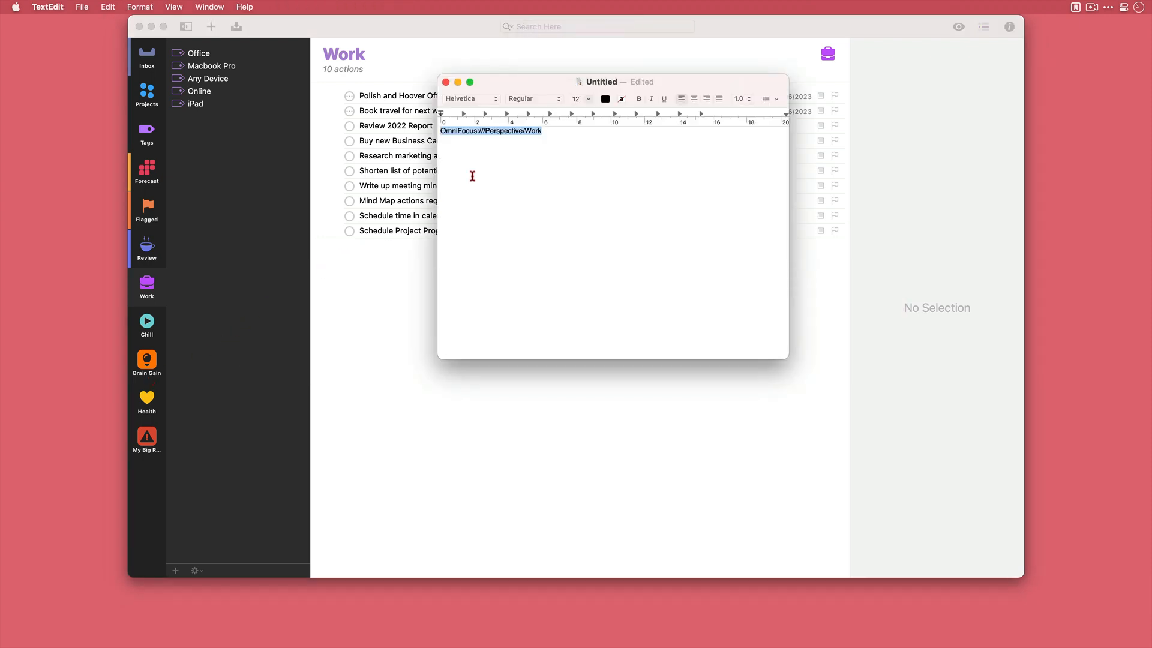
pyautogui.click(560, 134)
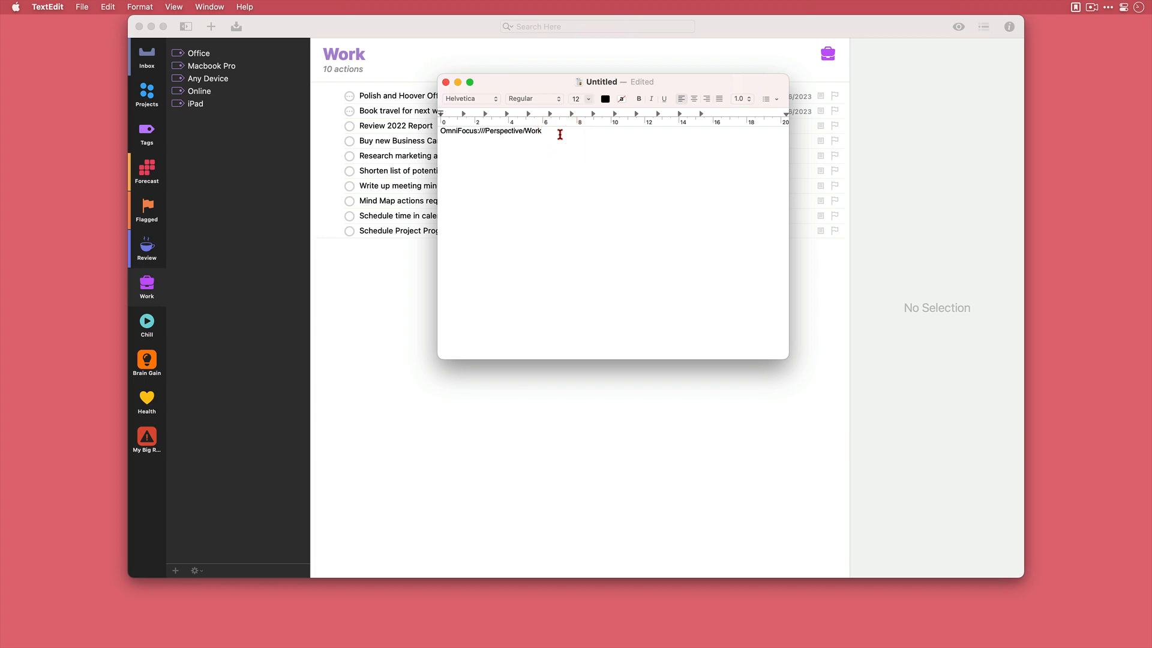
pyautogui.press('BackSpace')
pyautogui.press('BackSpace')
pyautogui.press('BackSpace')
pyautogui.press('BackSpace')
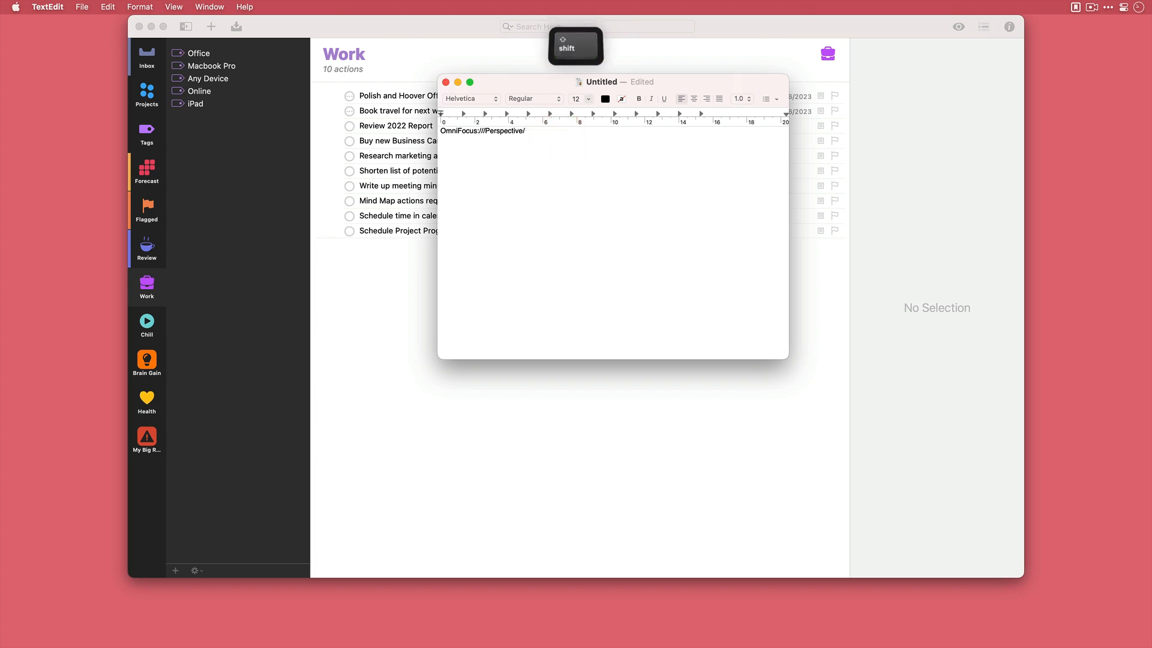
pyautogui.write('Brain')
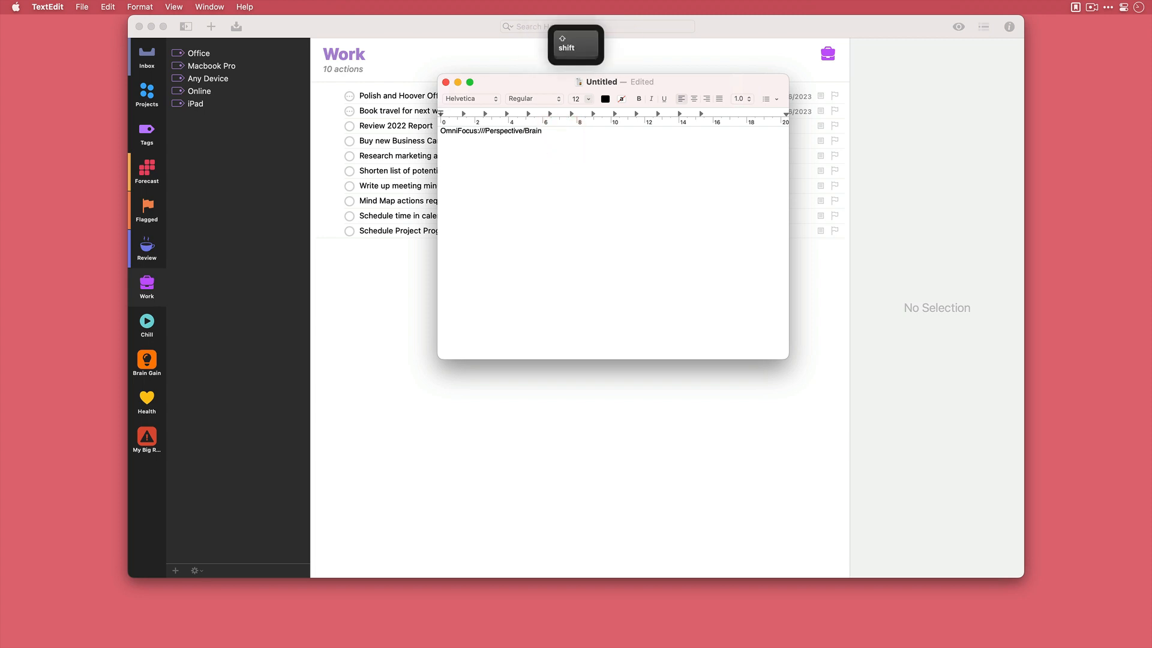
pyautogui.write('%20')
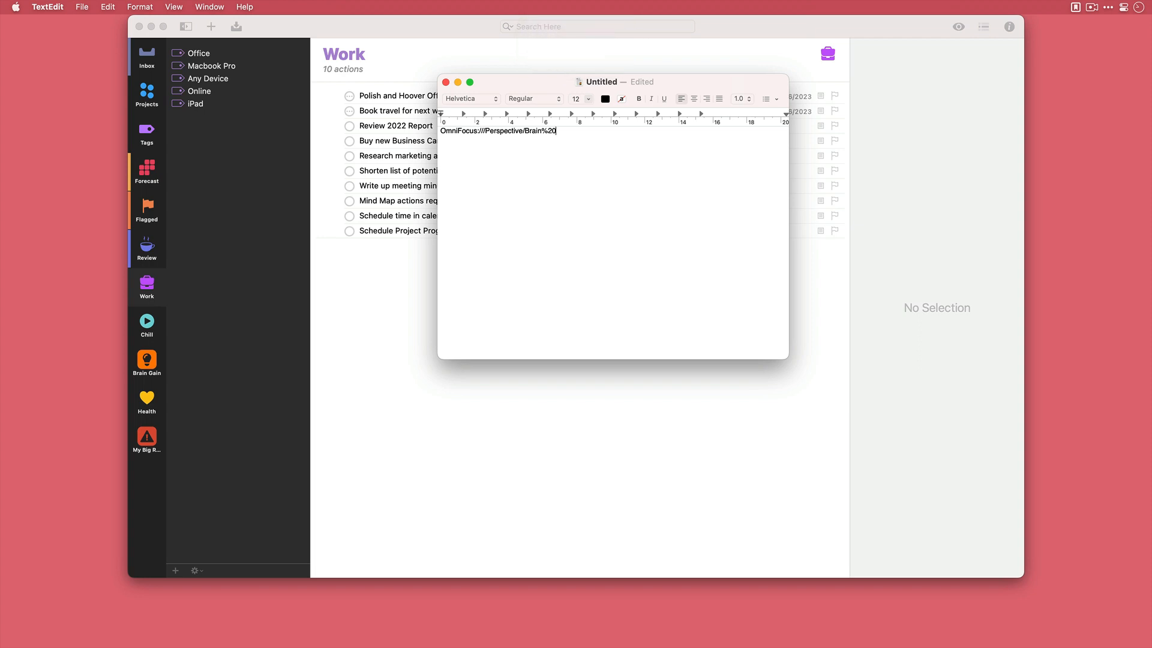
pyautogui.write('Gain')
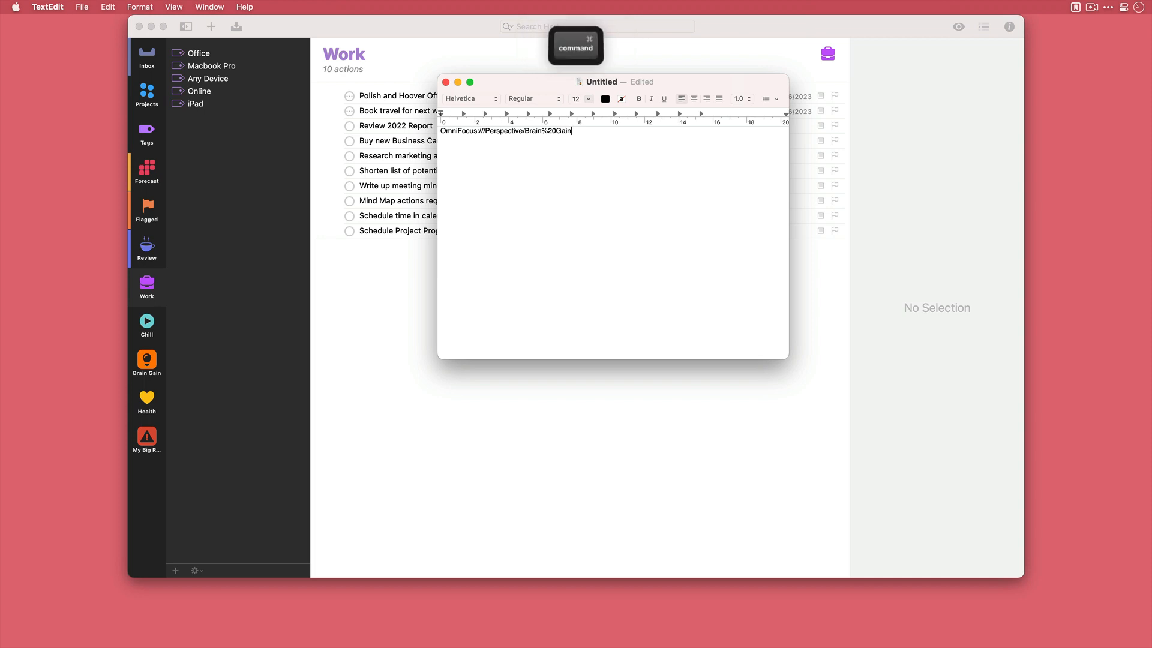
# - Copy the whole Brain Gain link into Anybox's OmniFocus collection and open it as a test
pyautogui.press('super+a')
pyautogui.press('super+c')
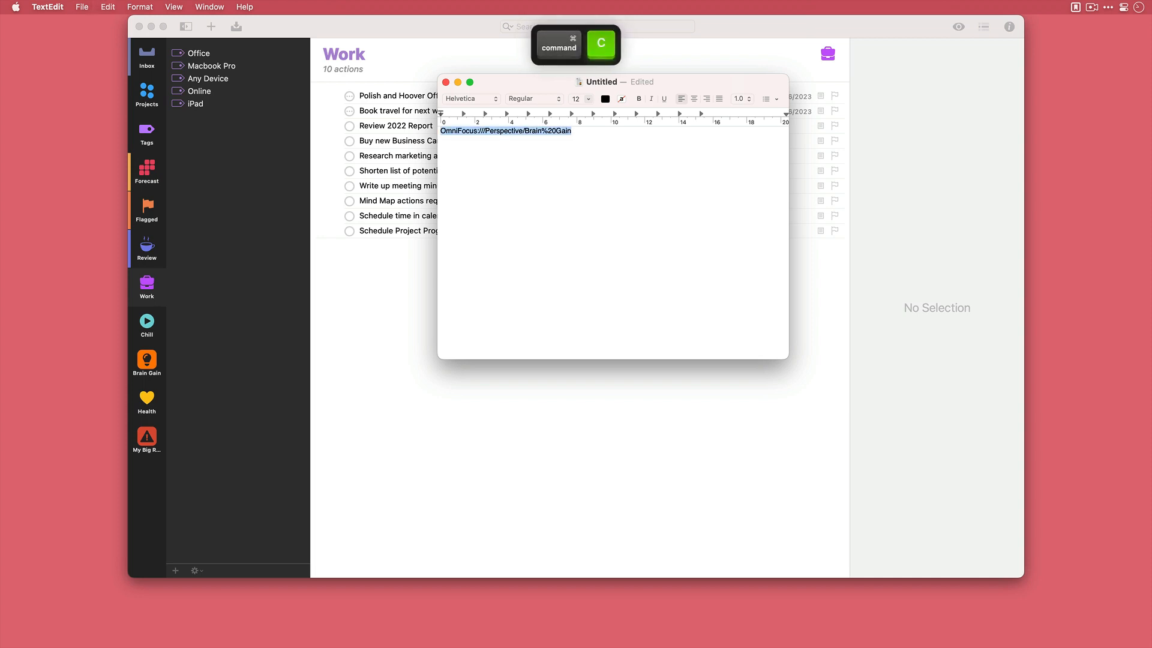
pyautogui.press('super+Tab')
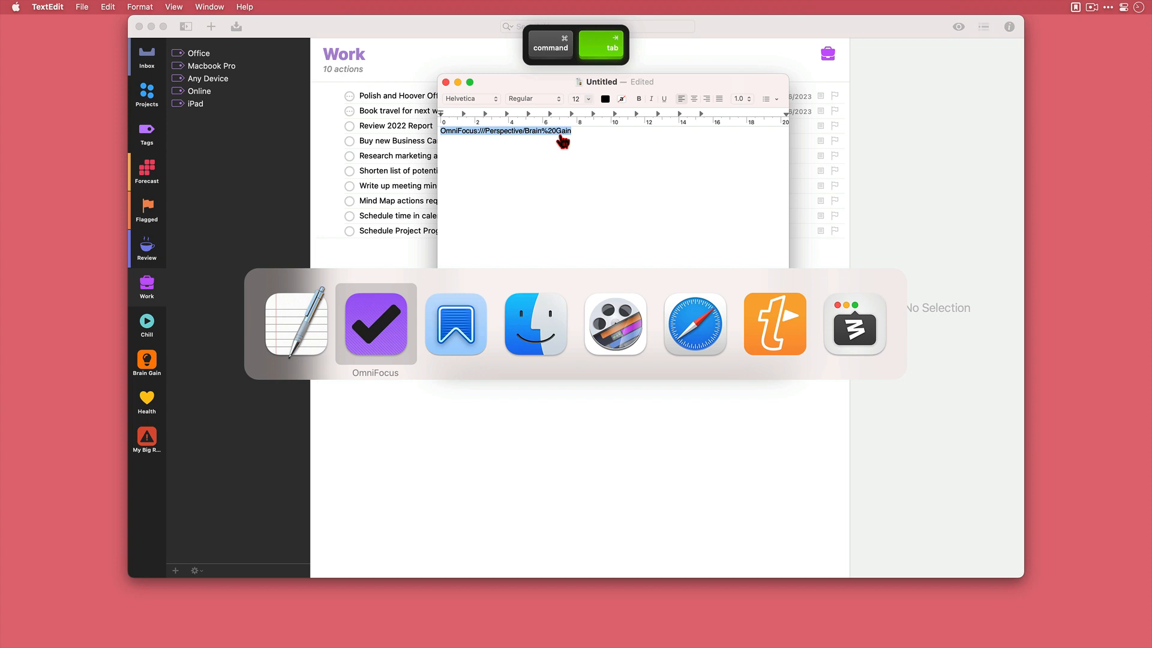
pyautogui.press('super+Tab')
pyautogui.press('super+v')
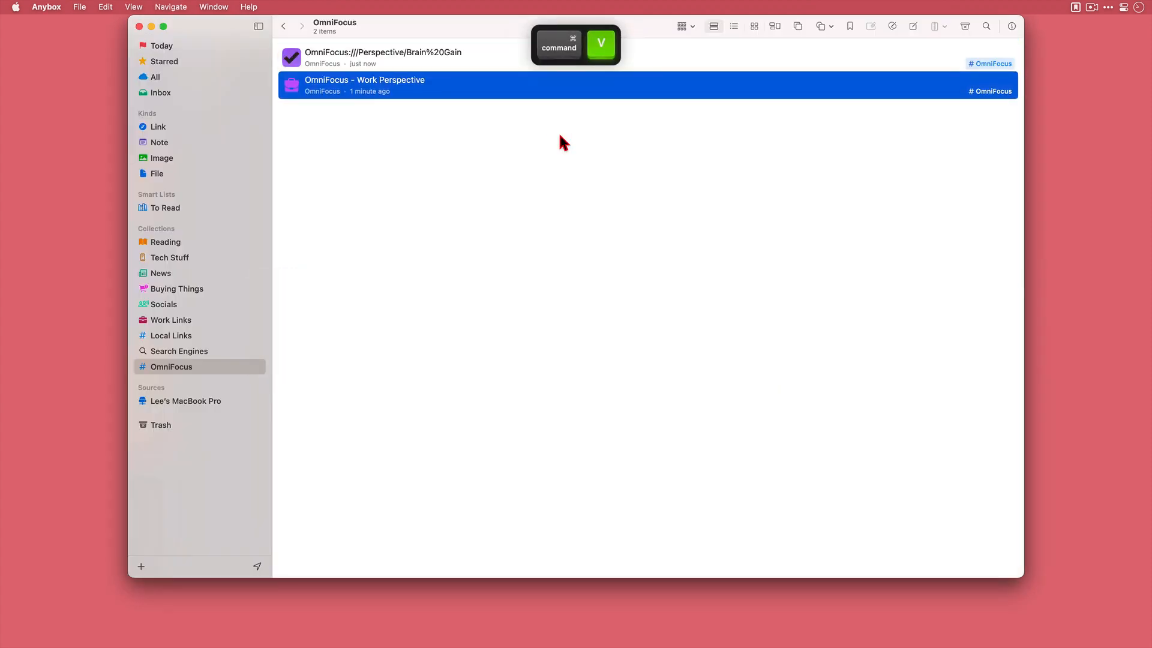
pyautogui.doubleClick(462, 59)
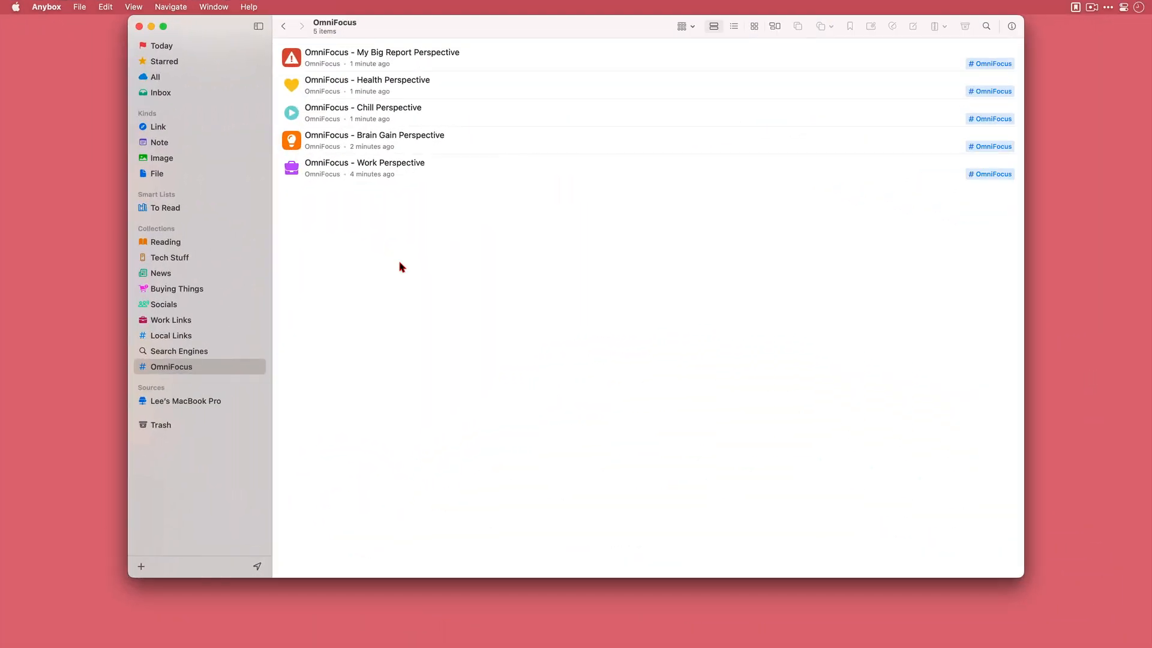
# - Test the My Big Report and Health perspective links by opening each from the Anybox collection
pyautogui.doubleClick(466, 53)
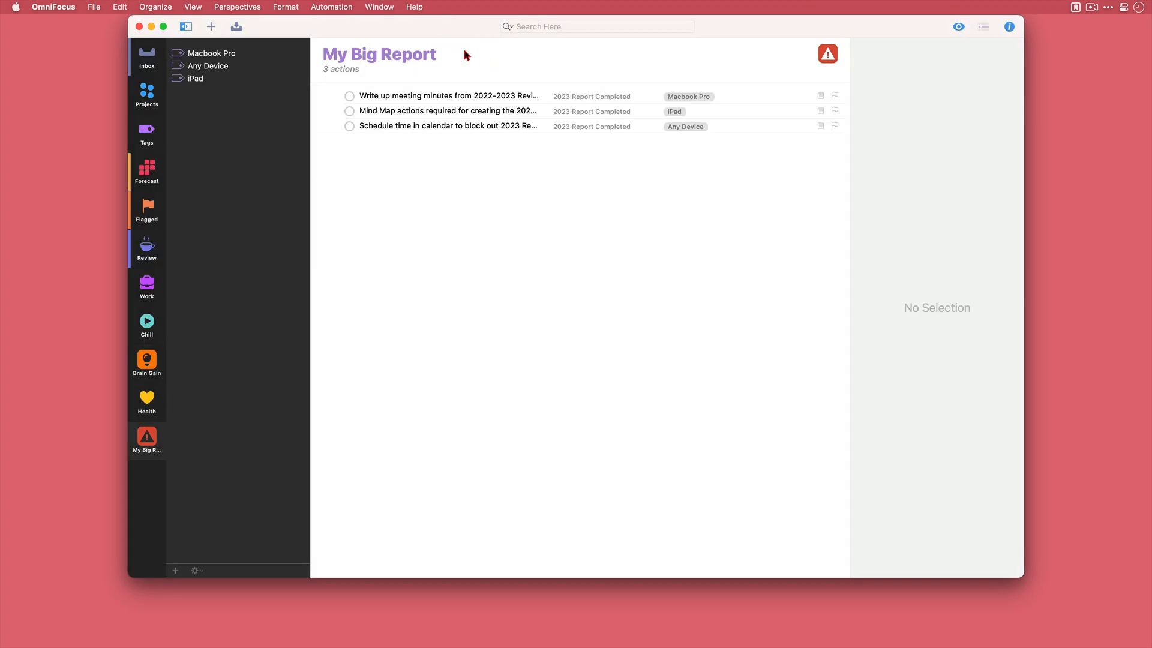
pyautogui.press('super+Tab')
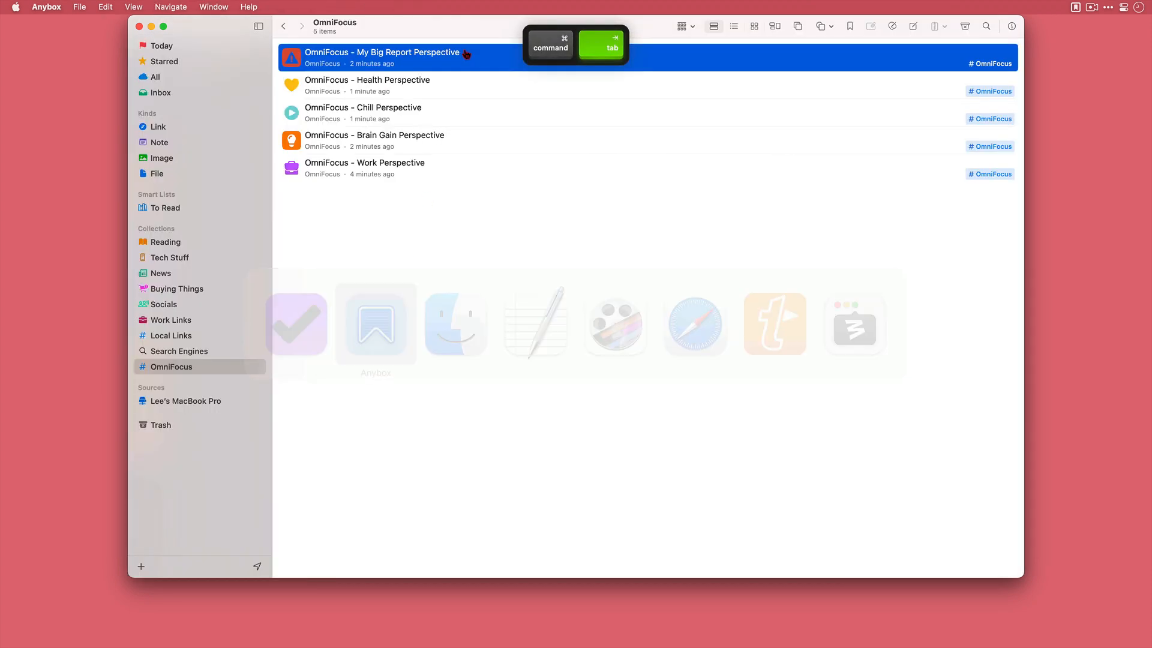
pyautogui.doubleClick(439, 94)
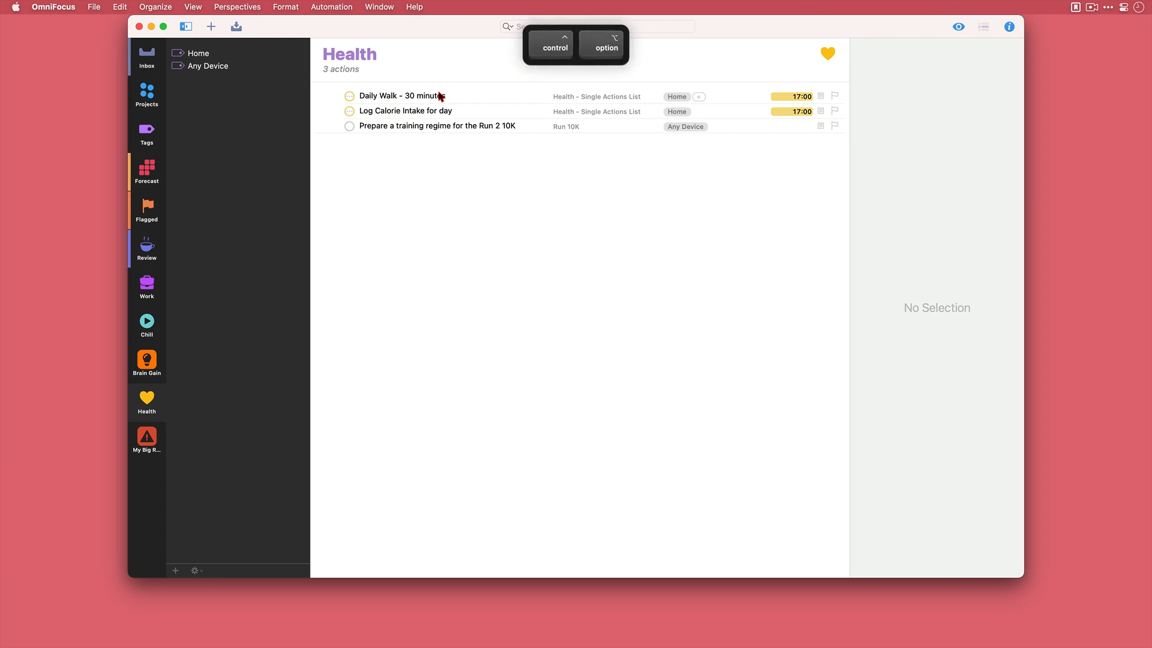
# - Search Anybox's quick find for "pers", open the Work perspective link from there and dismiss the App Store rating request
pyautogui.press('ctrl+alt+super+a')
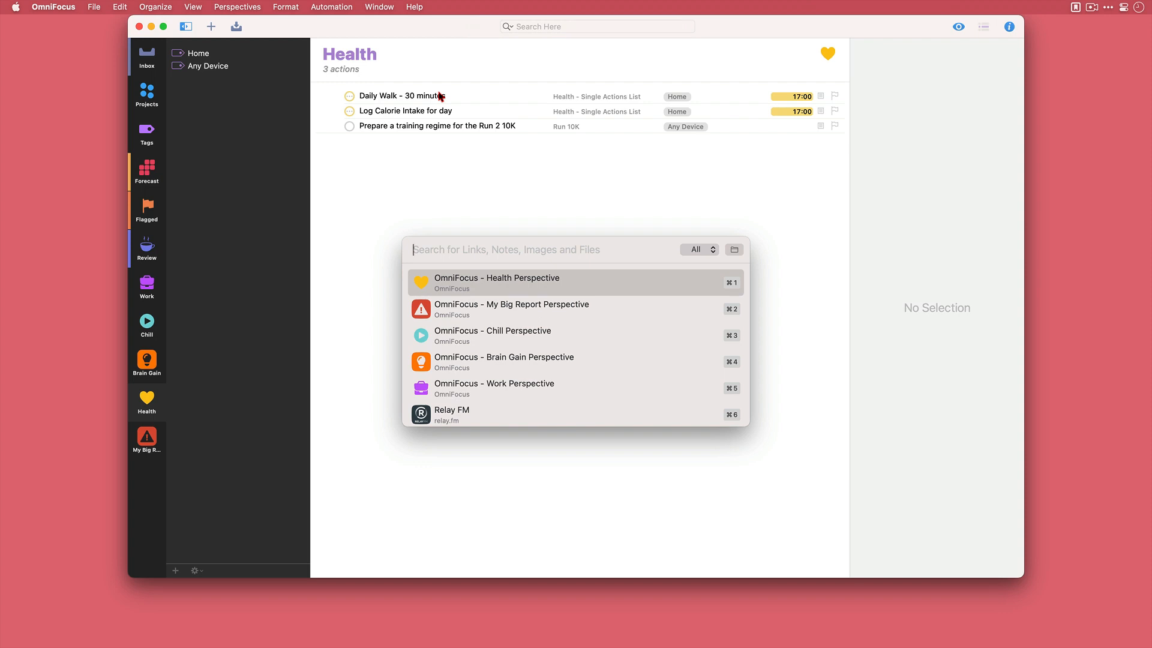
pyautogui.write('pers')
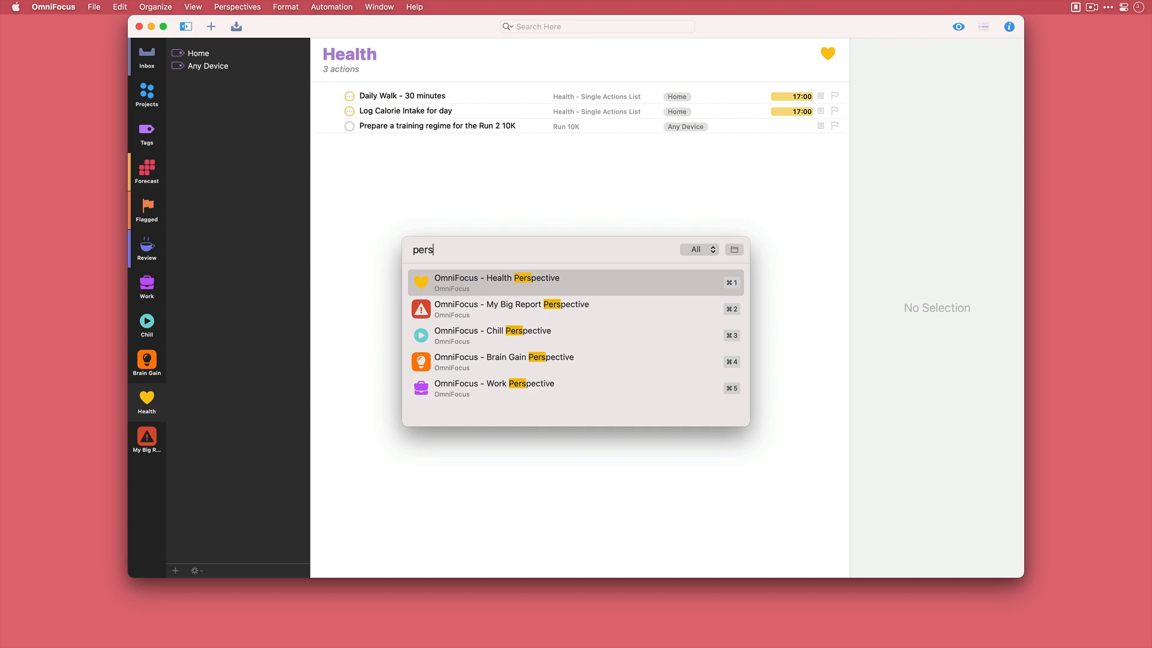
pyautogui.press('super+5')
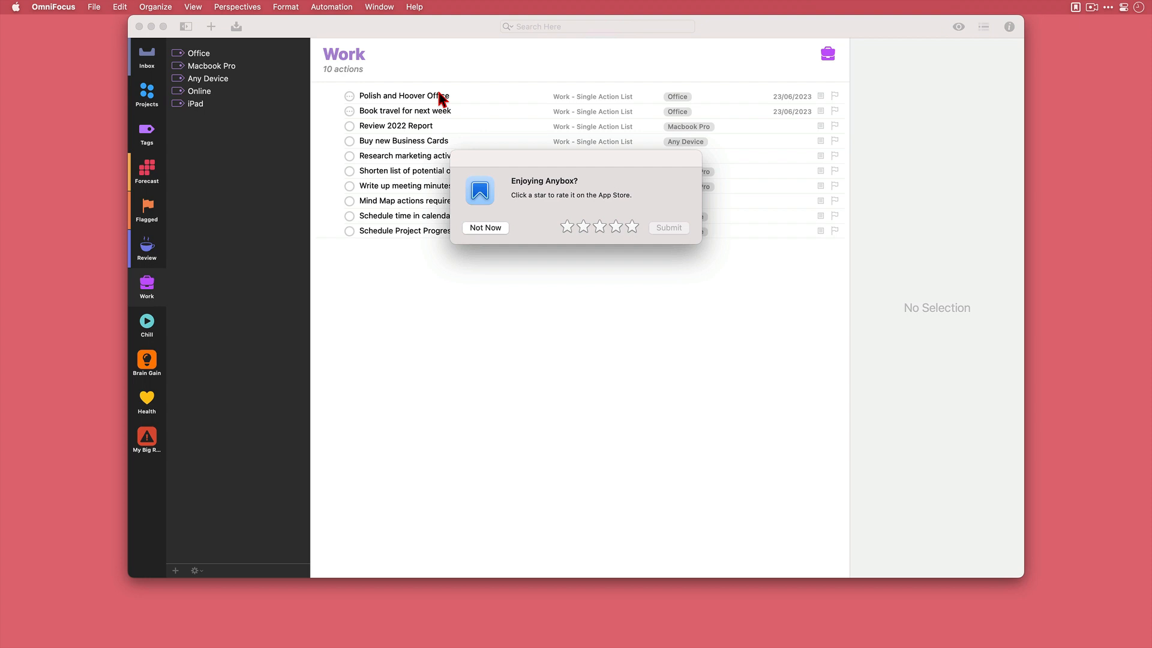
pyautogui.click(472, 228)
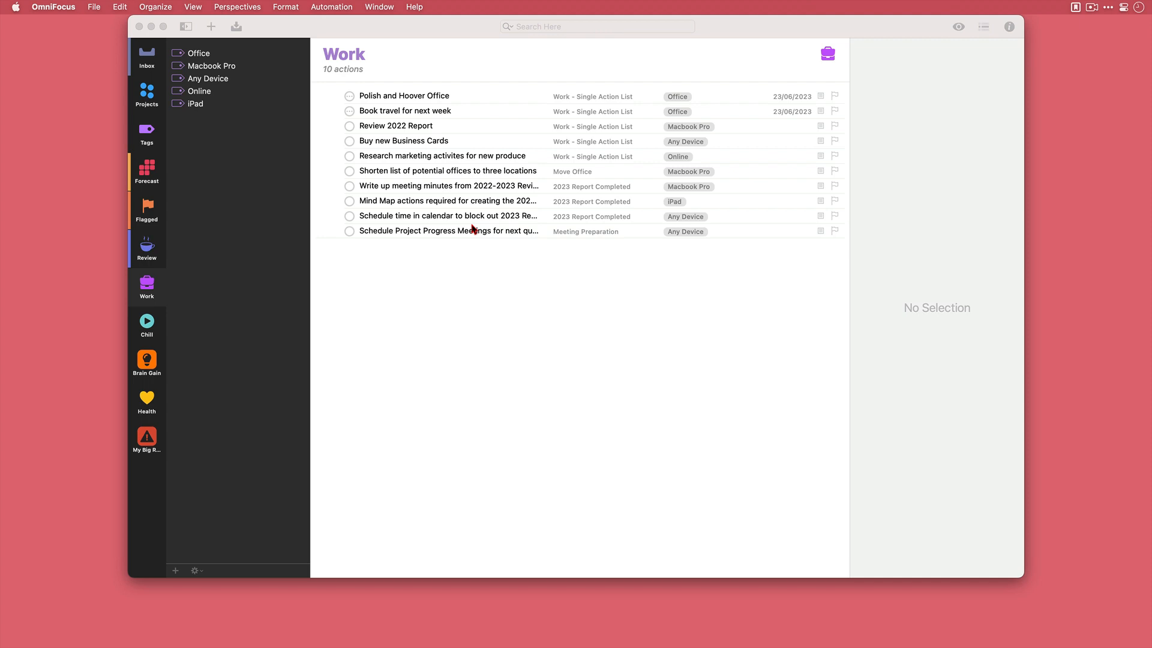
# - Switch to Anybox and add the keyword ofbg to the OmniFocus - Brain Gain Perspective link
pyautogui.press('super+Tab')
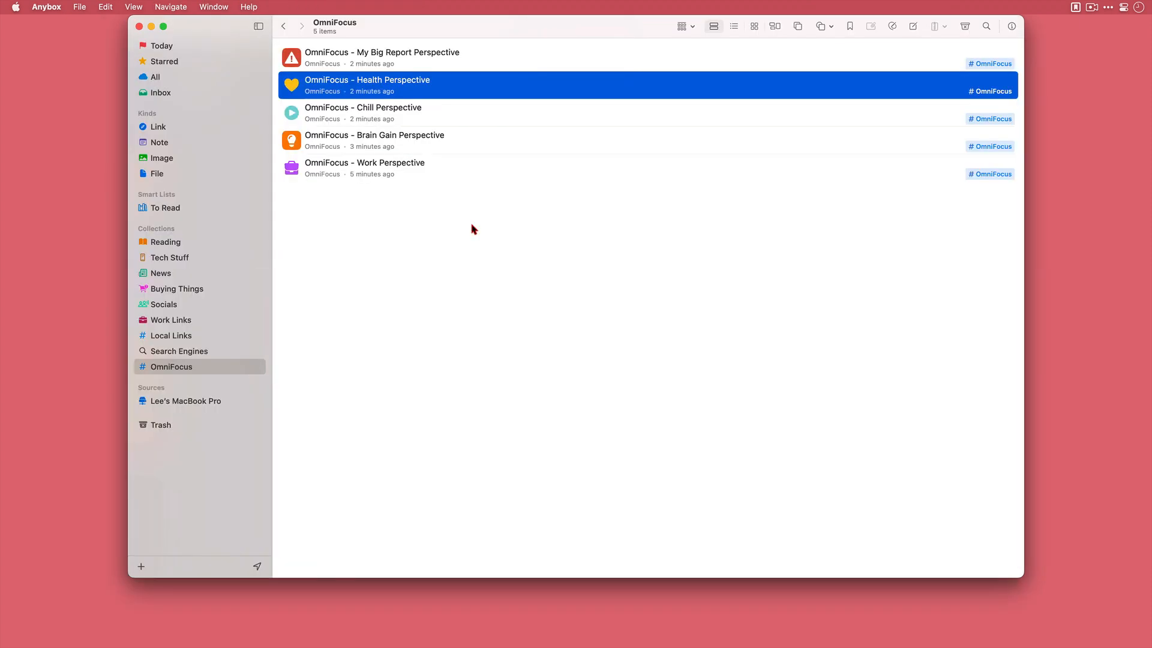
pyautogui.click(434, 142)
pyautogui.rightClick(435, 144)
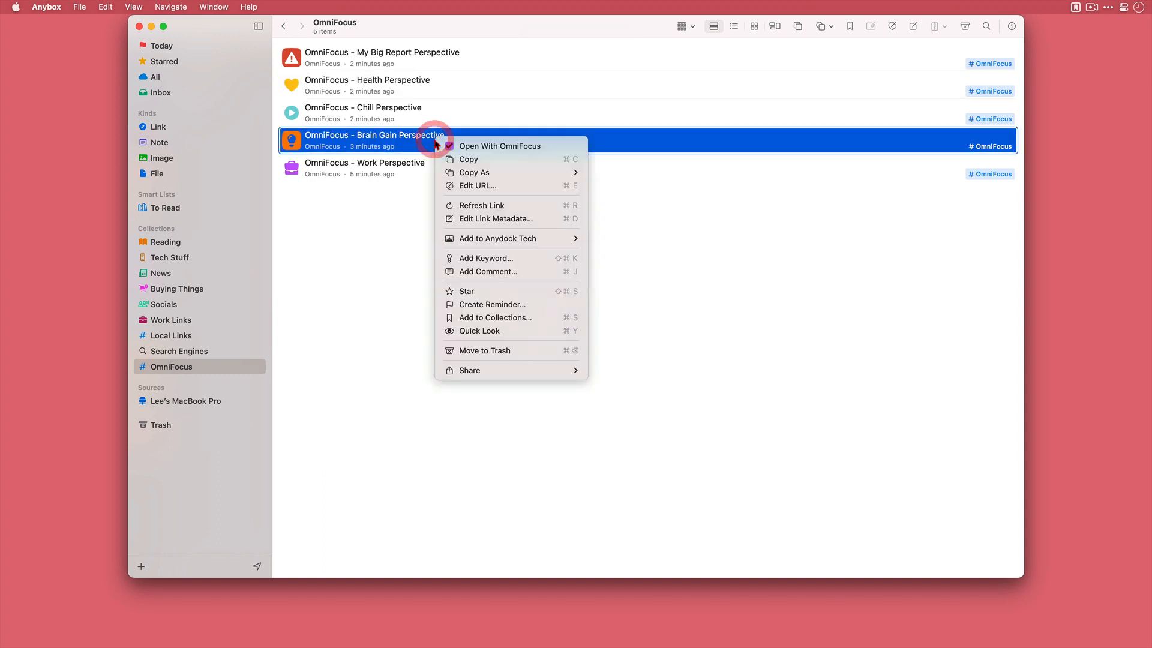
pyautogui.click(533, 262)
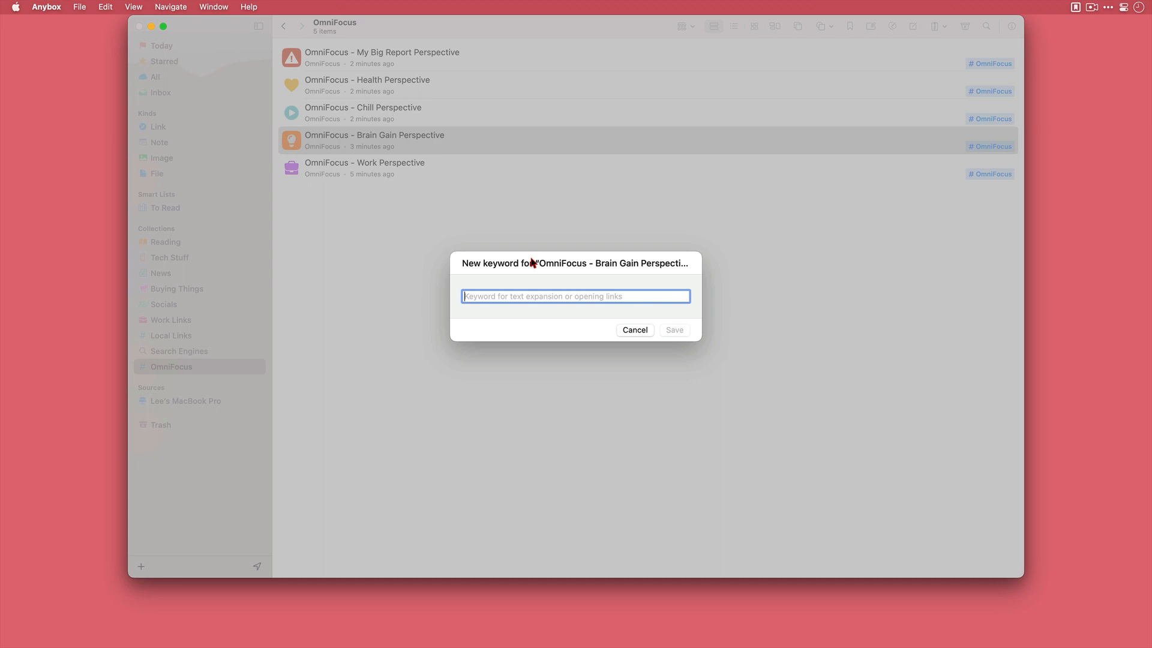
pyautogui.write('ofbg')
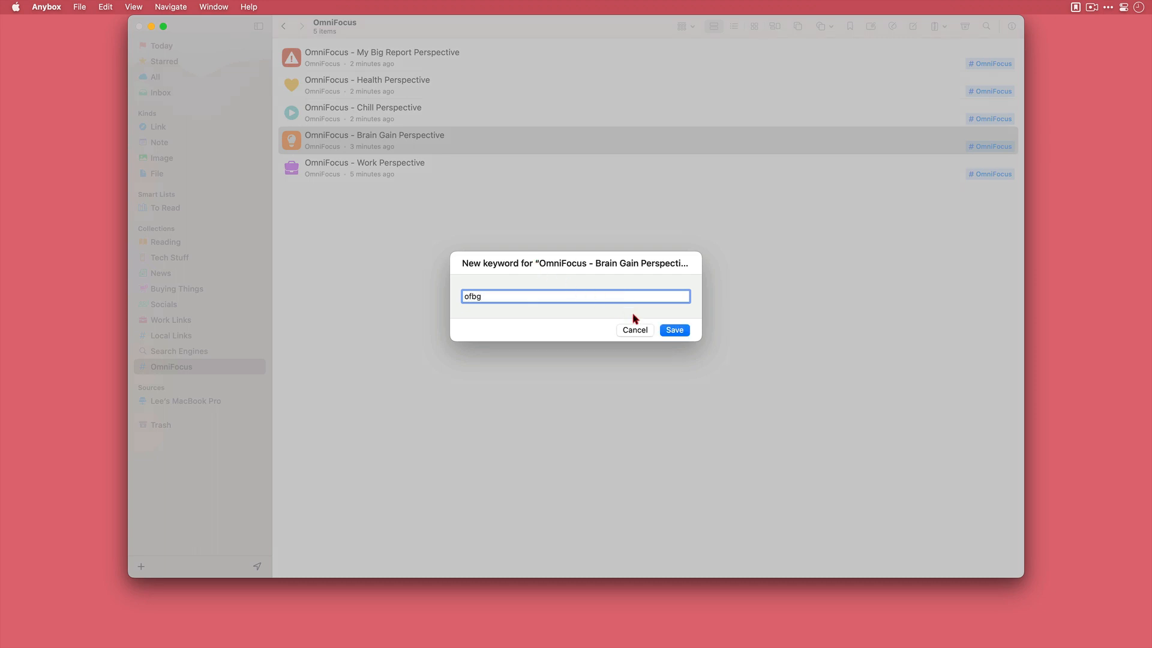
pyautogui.click(674, 330)
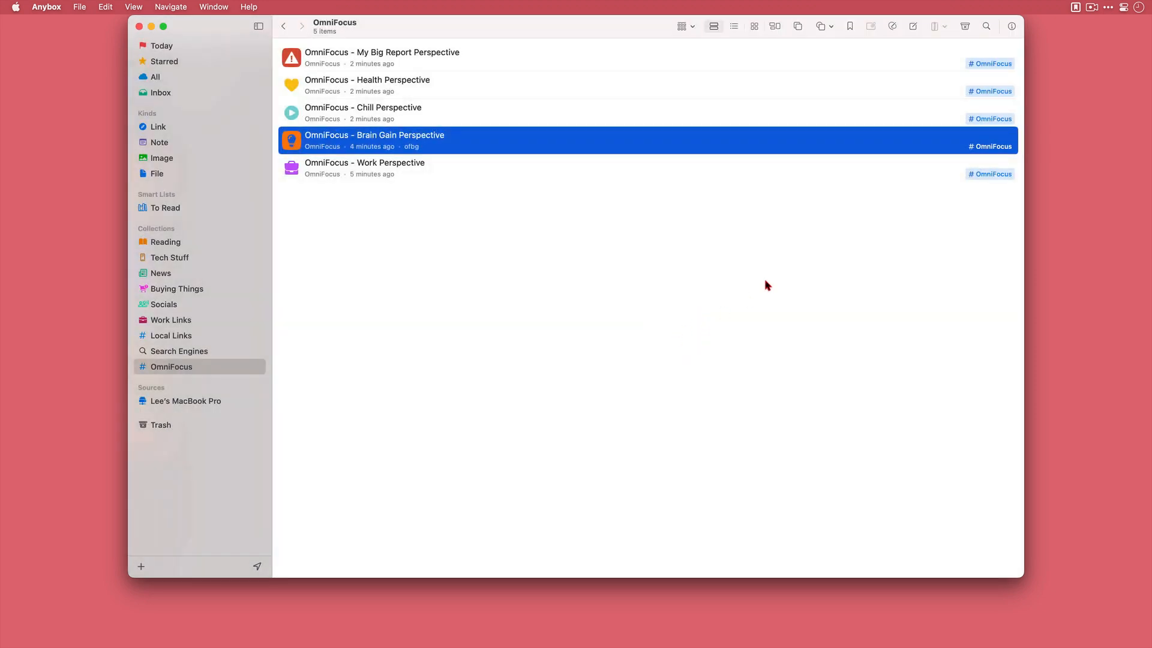
# - Enable Keyword Expansion and Quick Link for Anybox
pyautogui.click(1075, 7)
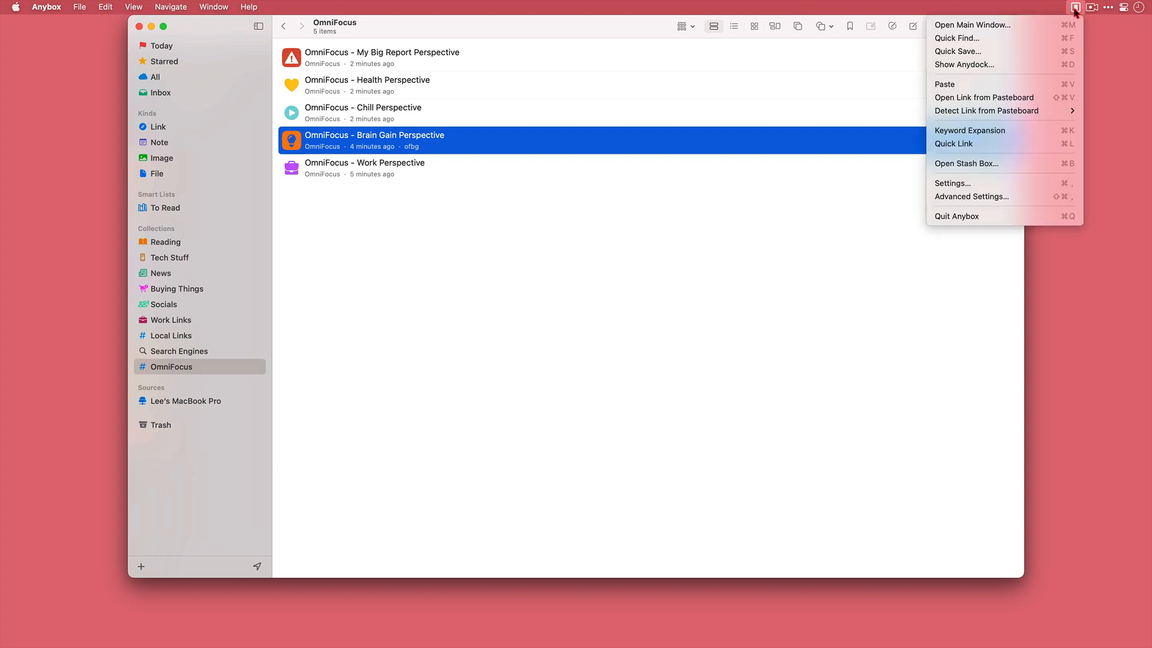
pyautogui.click(1033, 133)
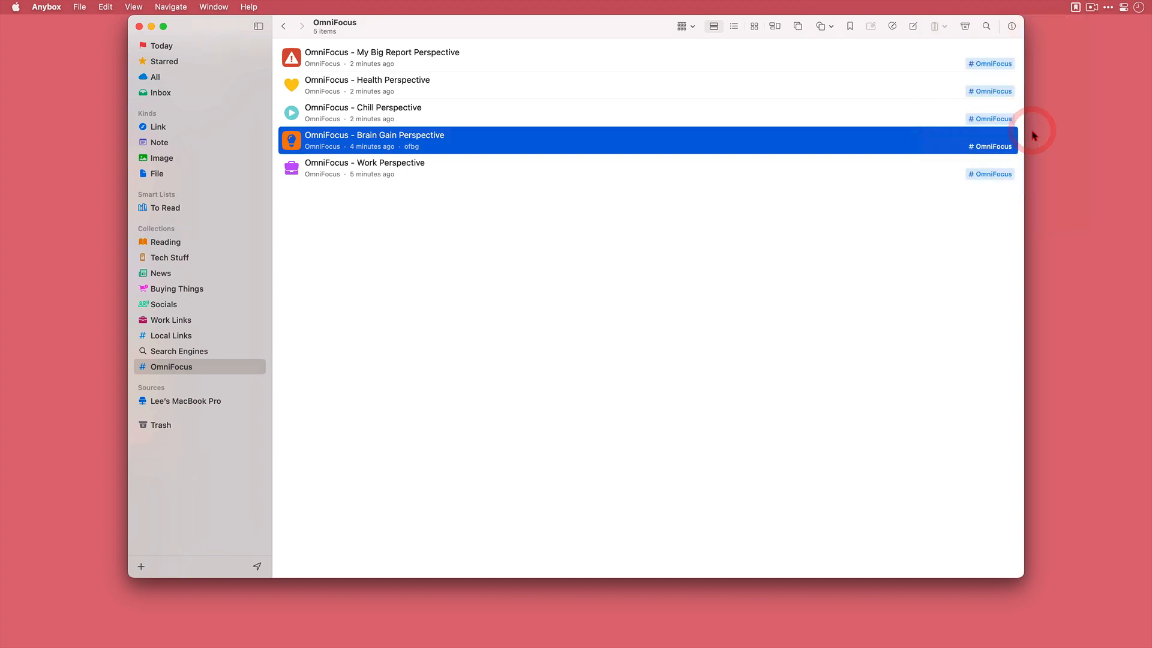
pyautogui.click(1075, 7)
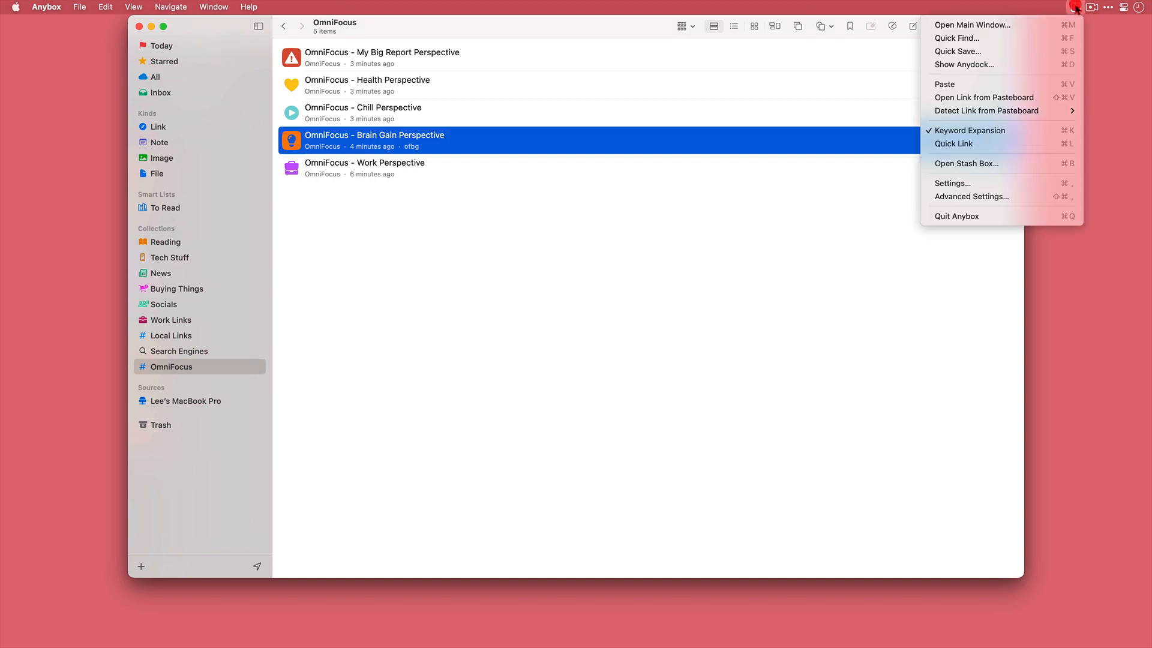
pyautogui.click(1022, 144)
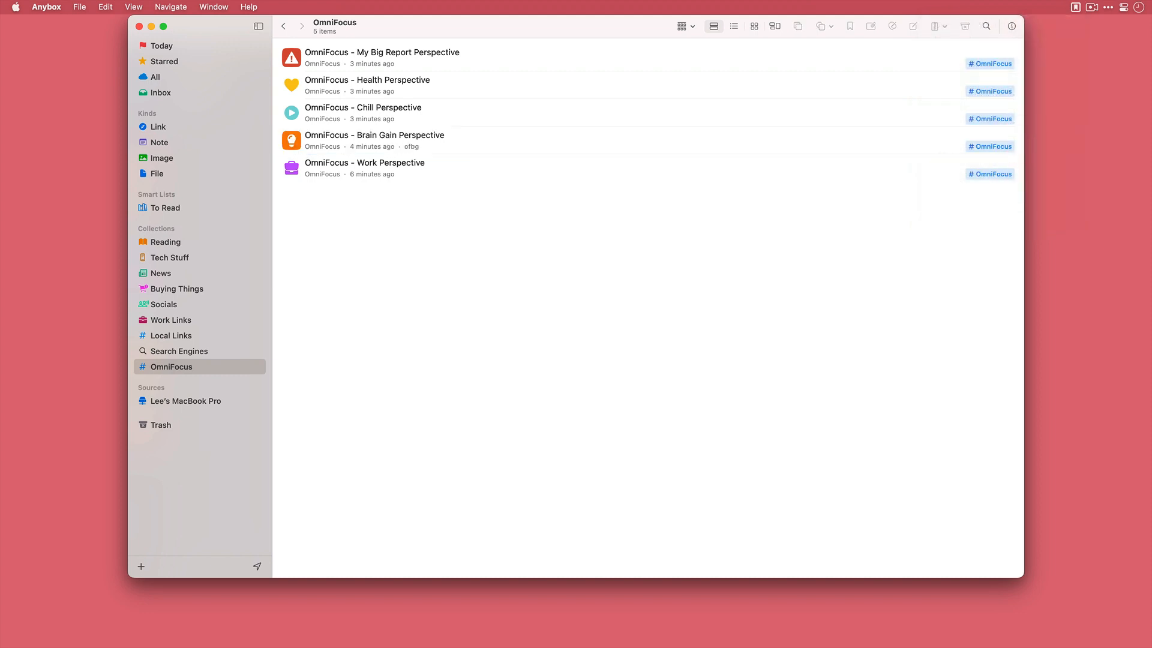
# - Switch to Safari and open the Analog(ue) show page from Relay FM's Shows list
pyautogui.hotkey('alt', 'space')
pyautogui.write('sa')
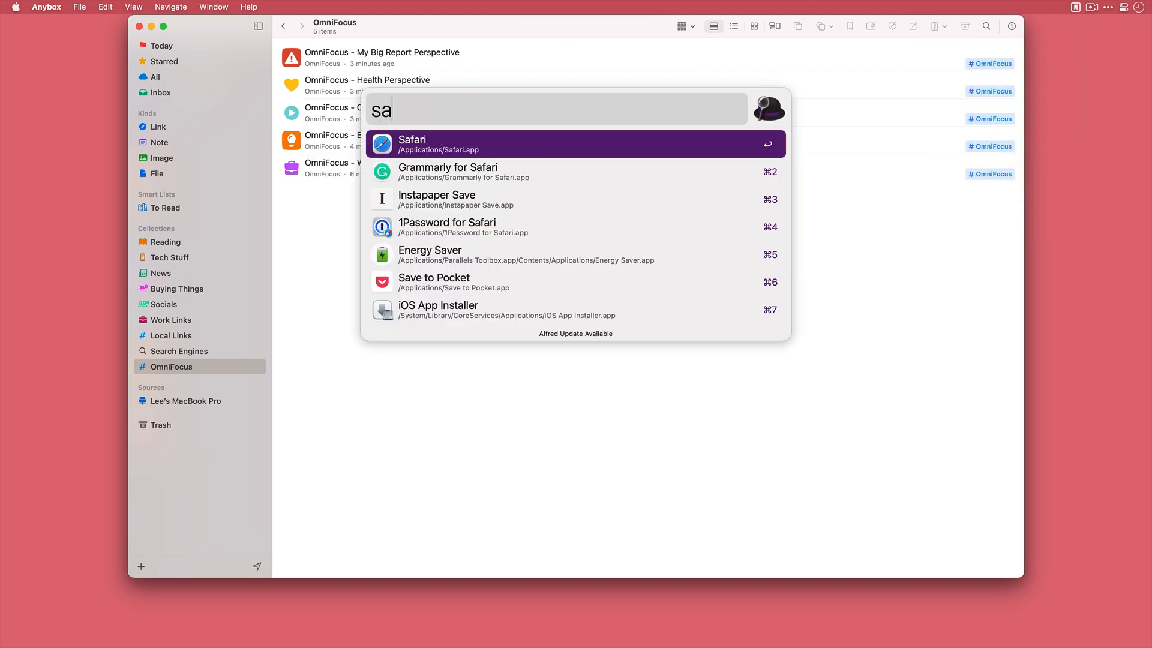
pyautogui.press('Return')
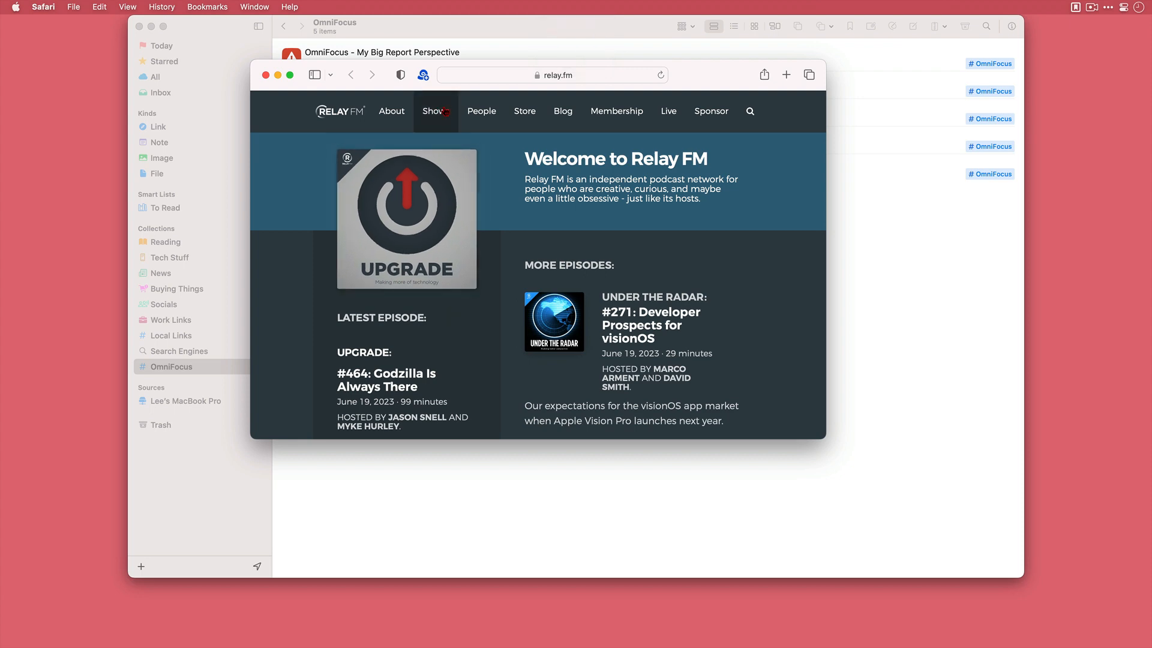
pyautogui.click(445, 112)
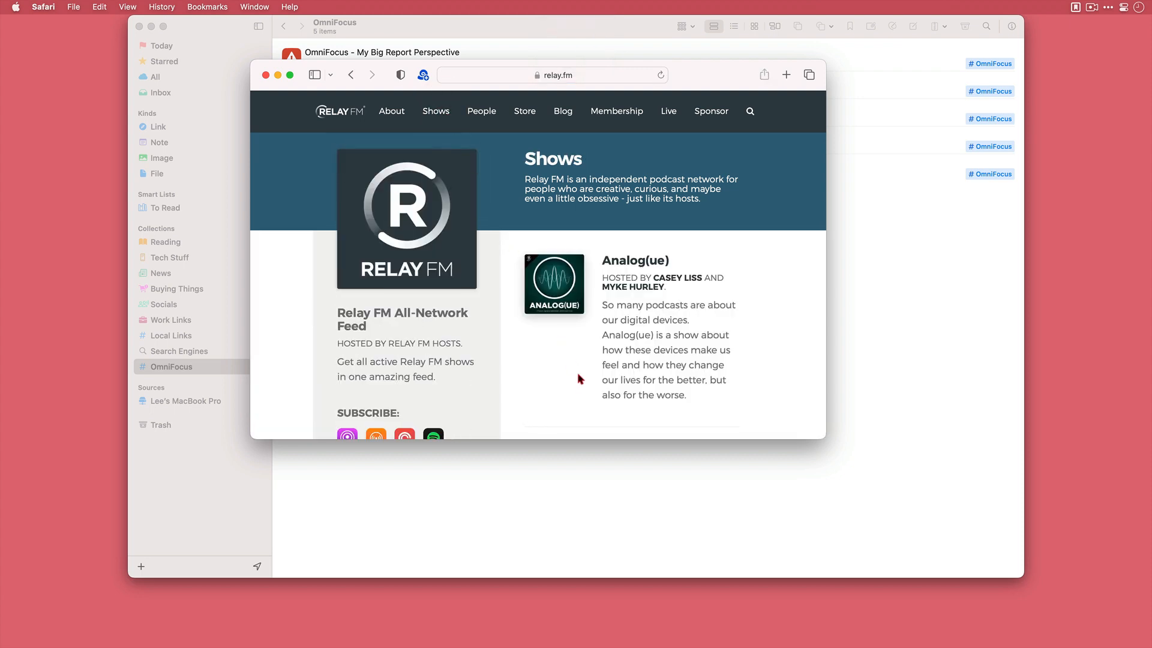
pyautogui.click(639, 262)
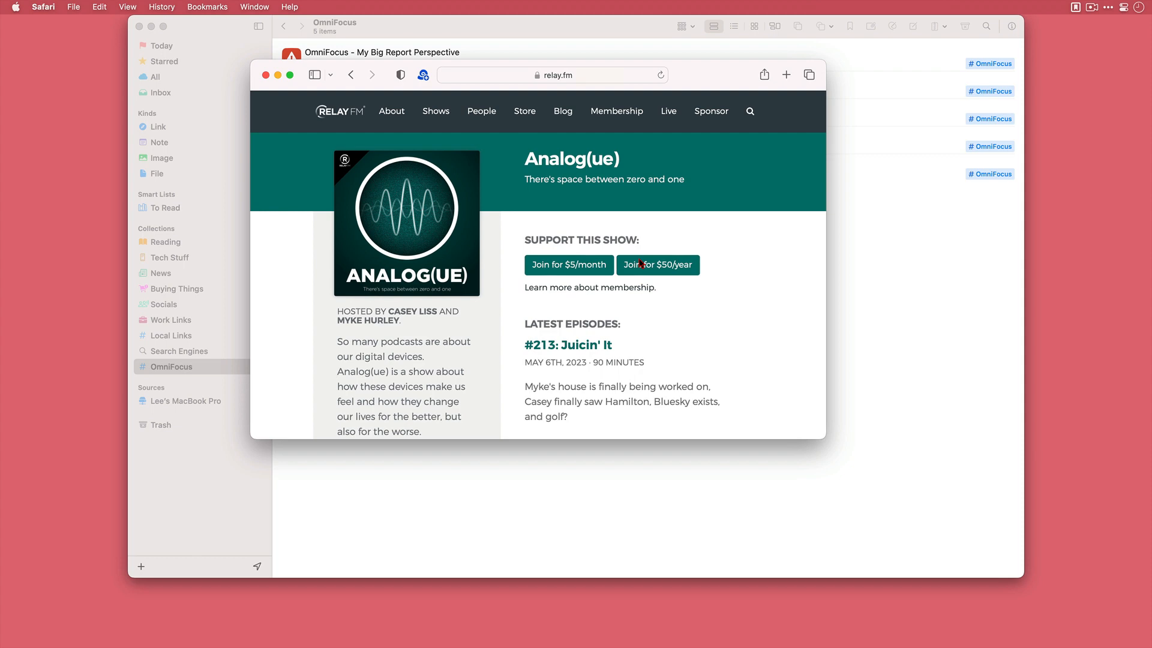
# - Check the link keywords in Anybox, then return to Safari and test ofmbr, ofwp and ofbg to open their OmniFocus perspectives
pyautogui.press('super+Tab')
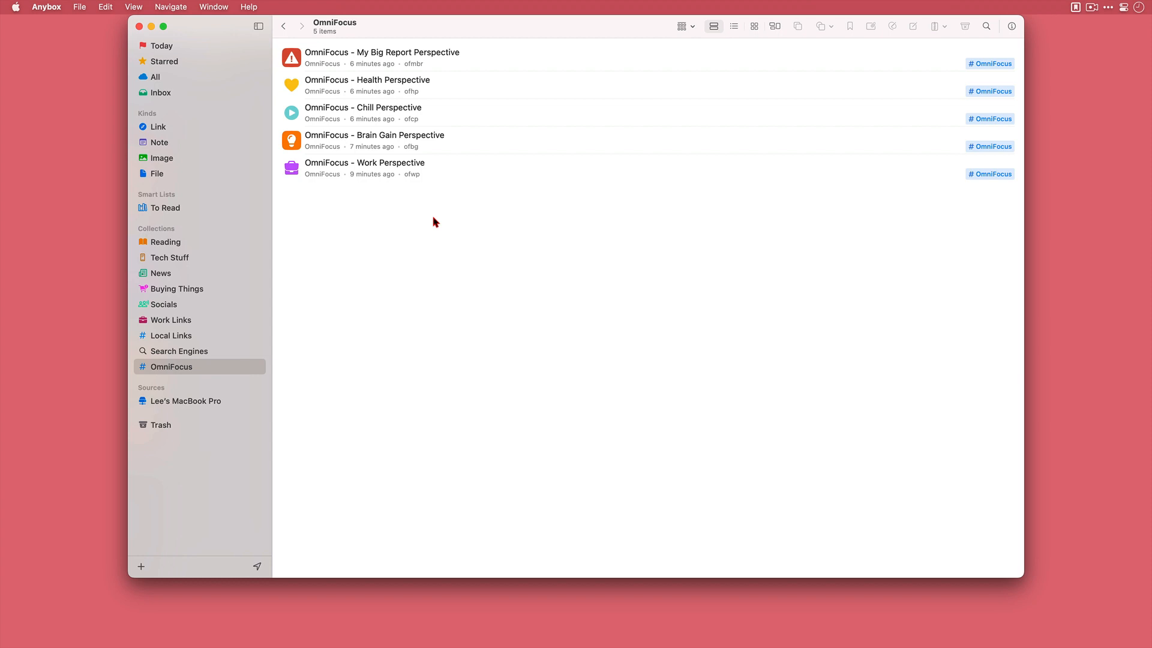
pyautogui.press('super+Tab')
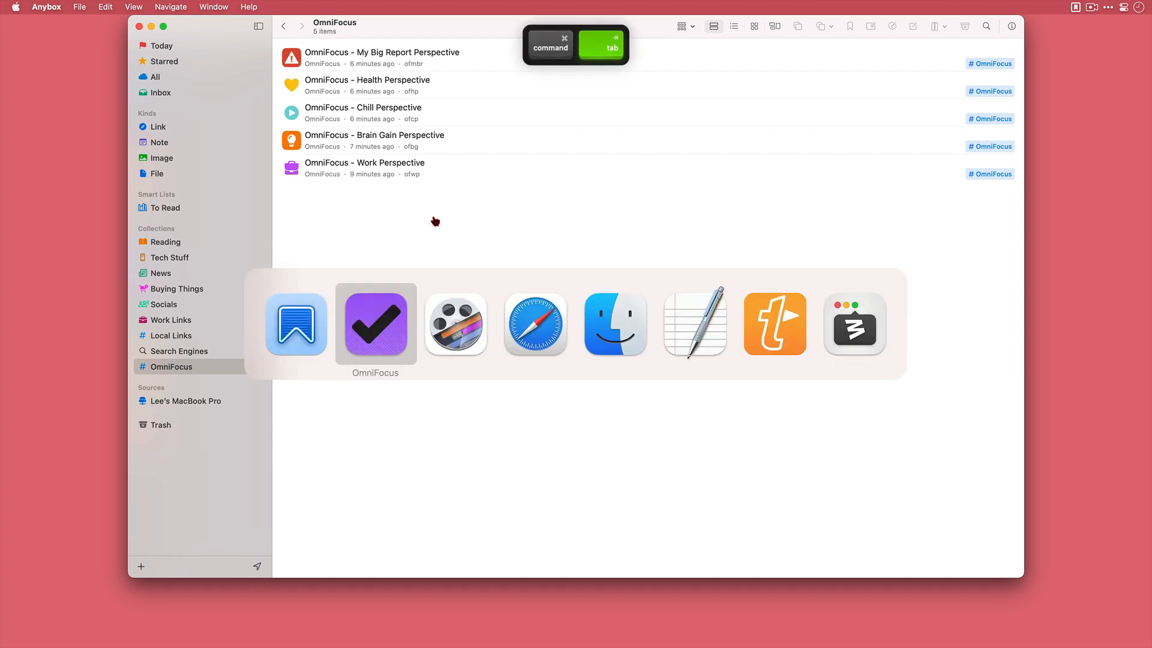
pyautogui.press('super+Tab')
pyautogui.press('super+Tab')
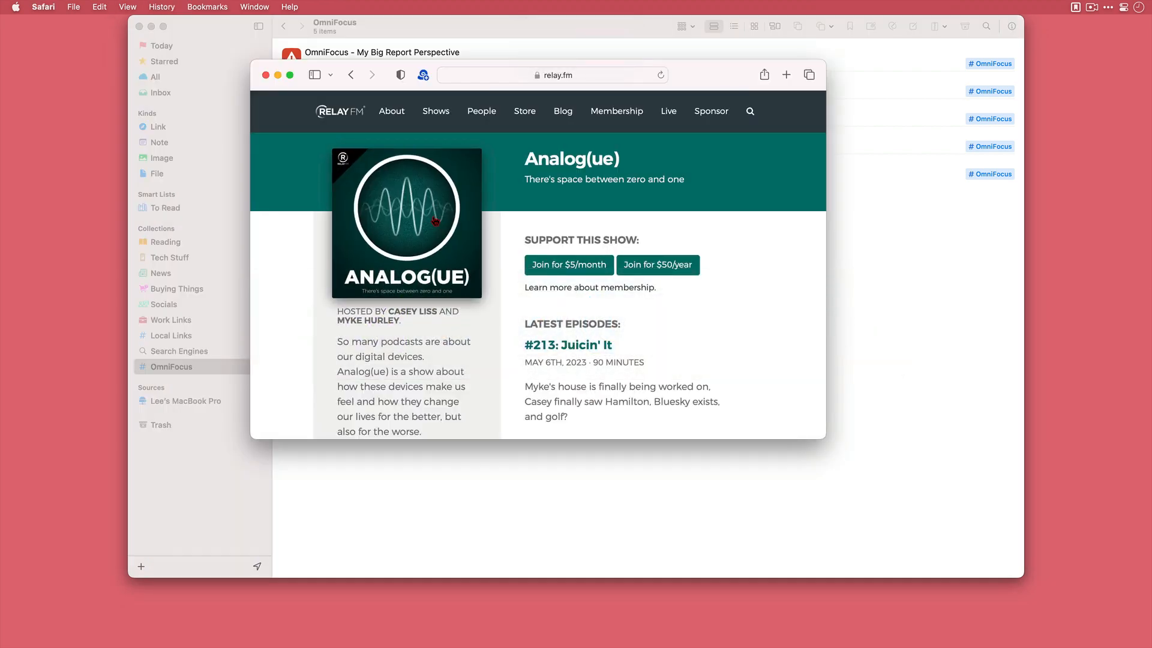
pyautogui.press('r')
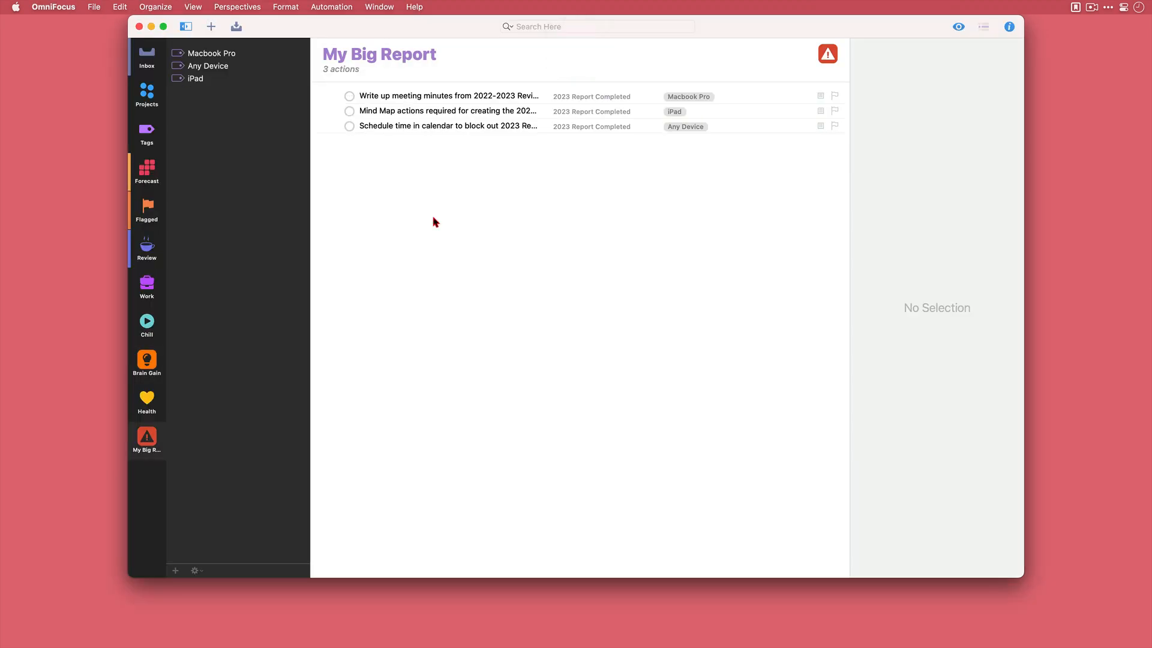
pyautogui.press('p')
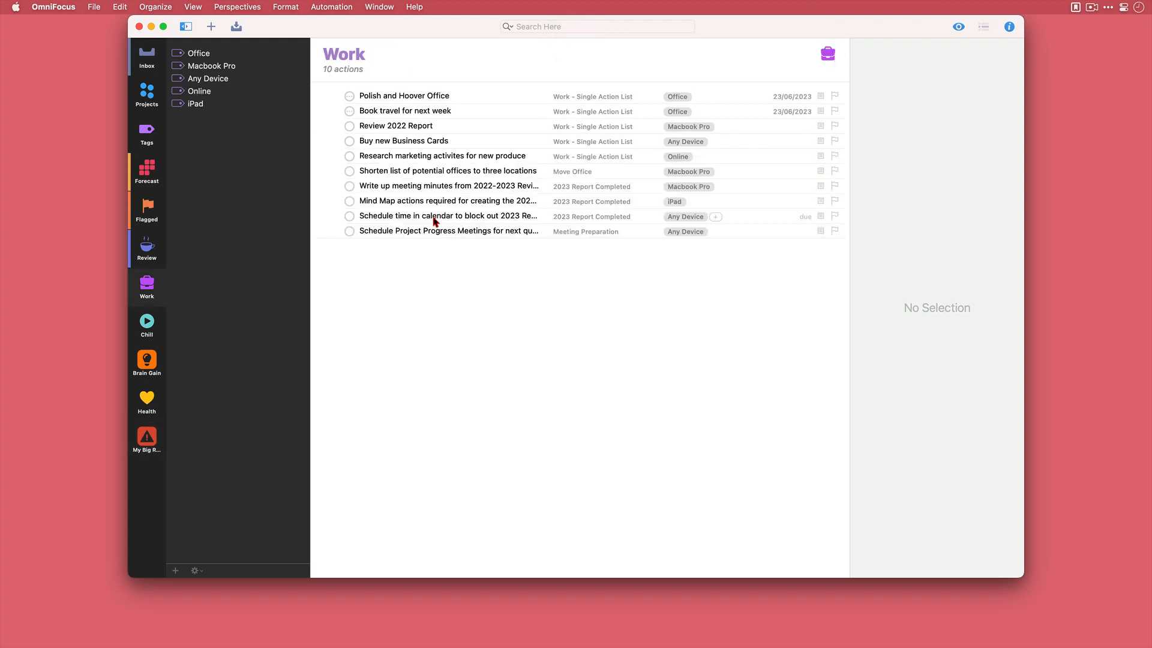
pyautogui.press('g')
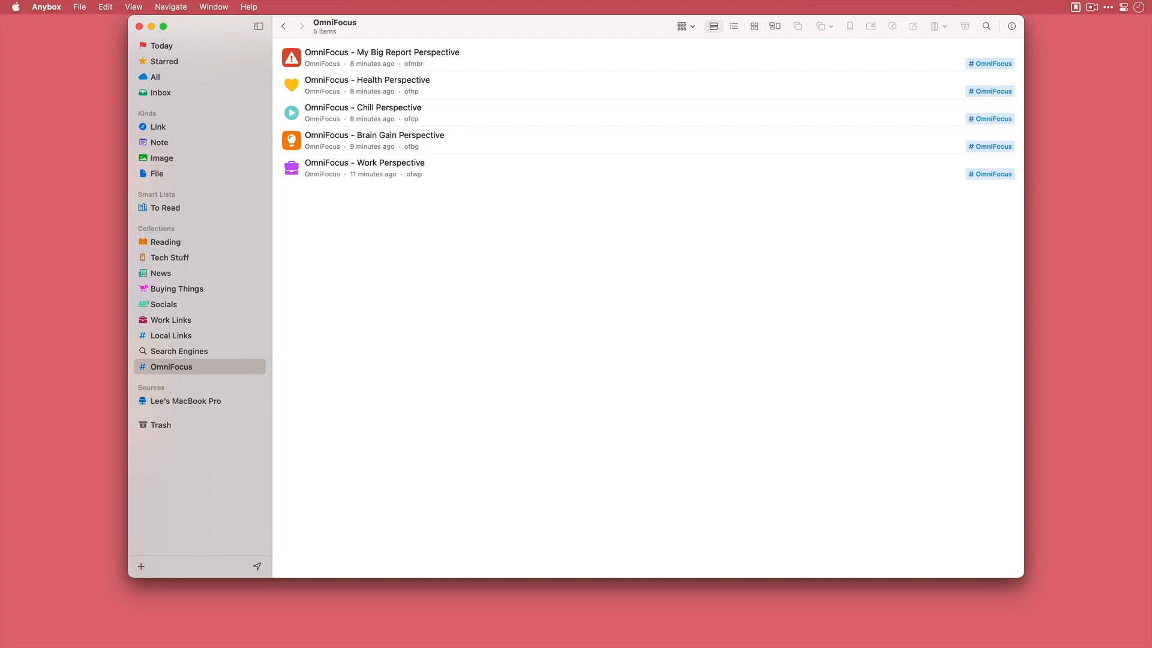
# - Show Anydock in Anybox and create a new Anydock profile named OmniFocus
pyautogui.click(135, 8)
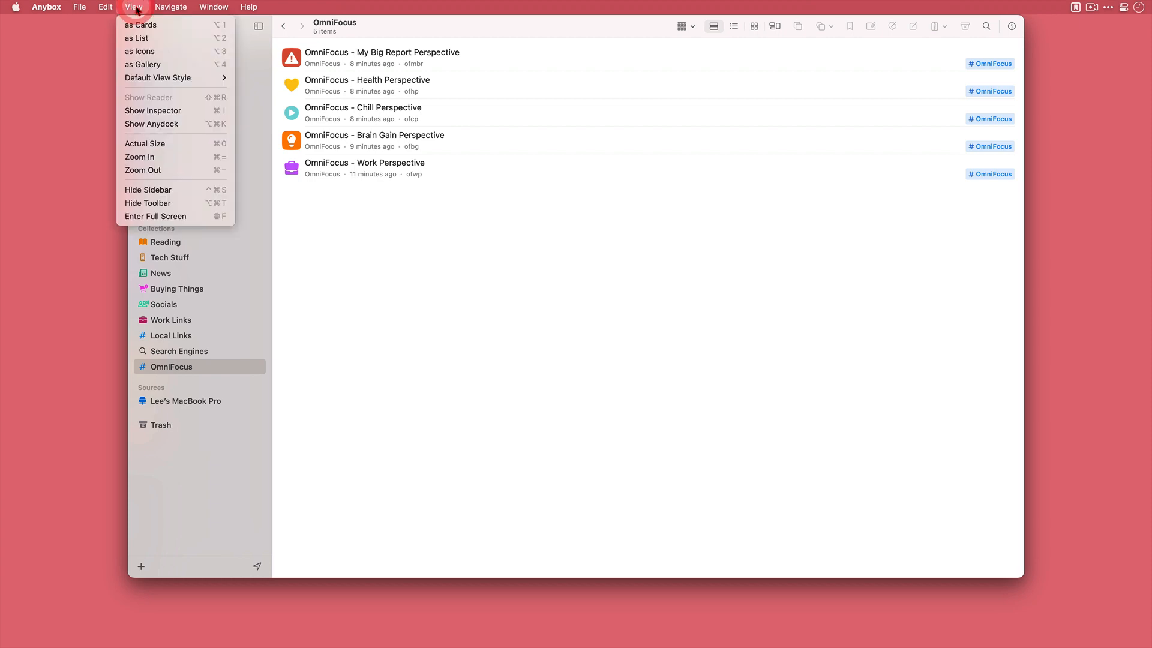
pyautogui.click(195, 123)
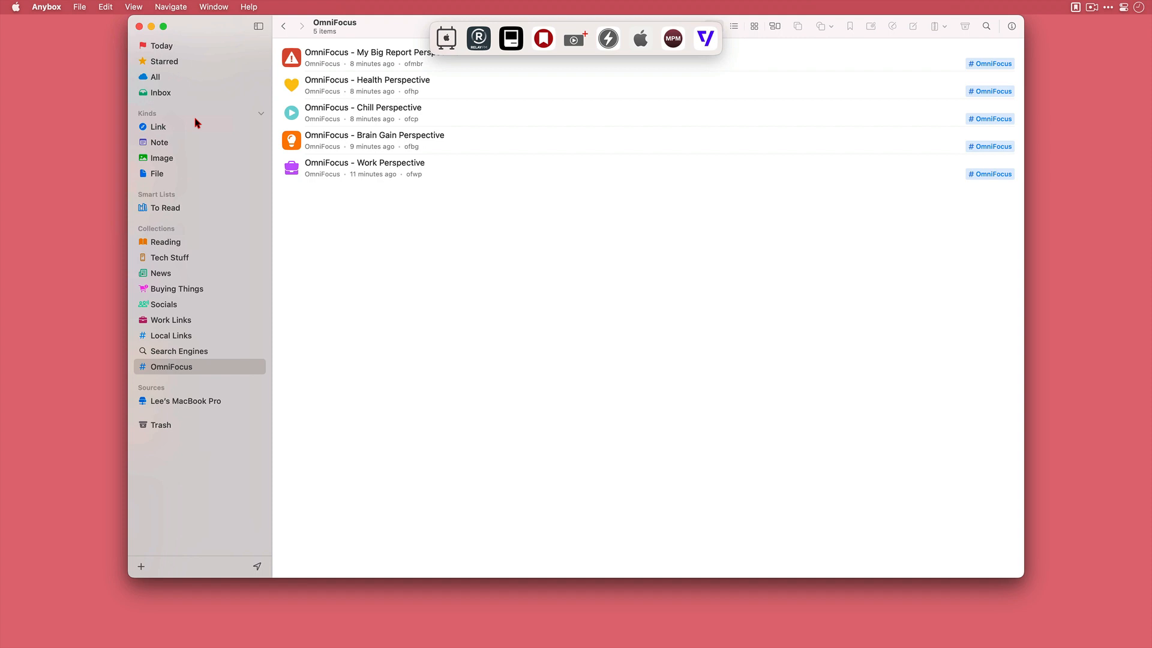
pyautogui.click(80, 8)
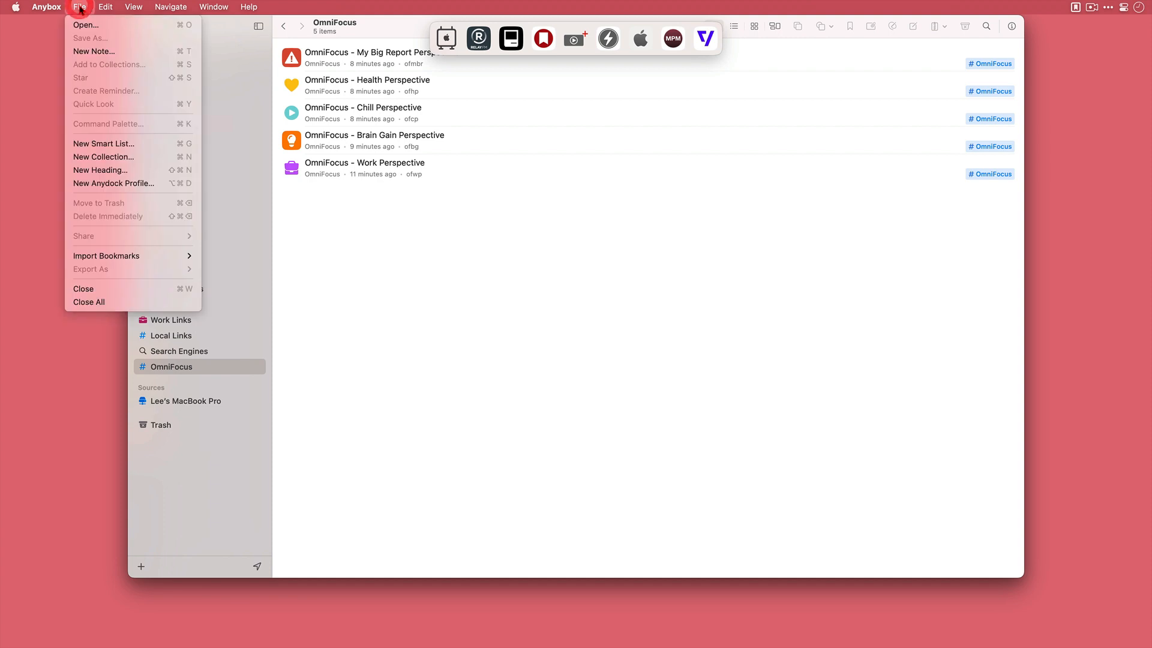
pyautogui.click(154, 183)
pyautogui.write('OmniFocus')
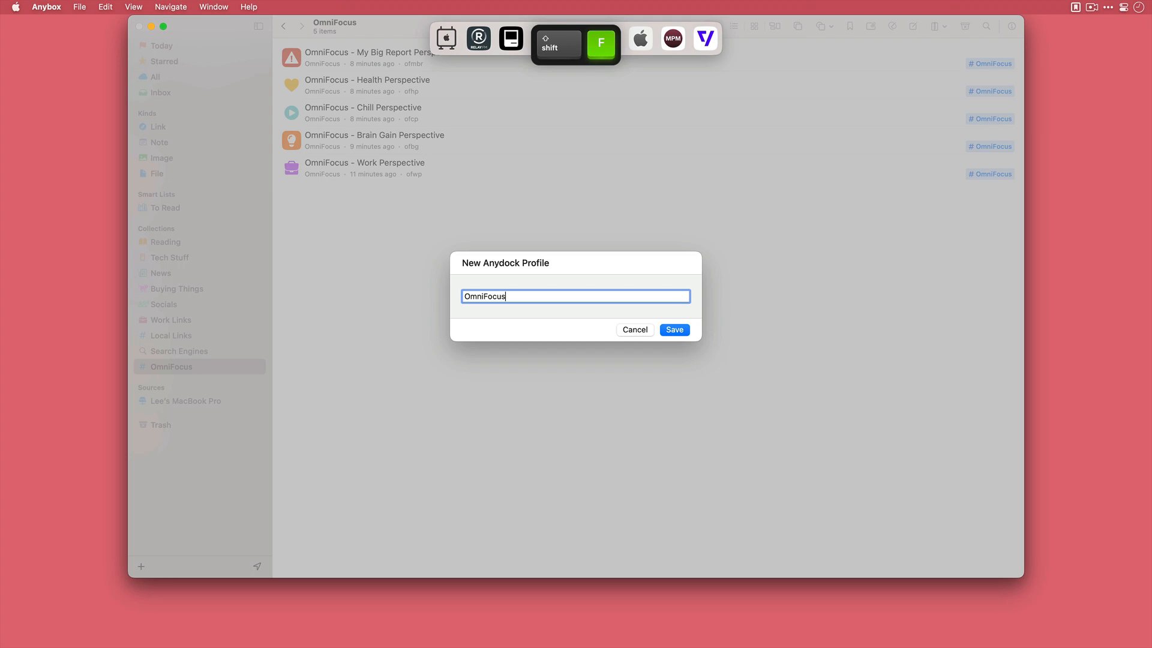
pyautogui.press('Return')
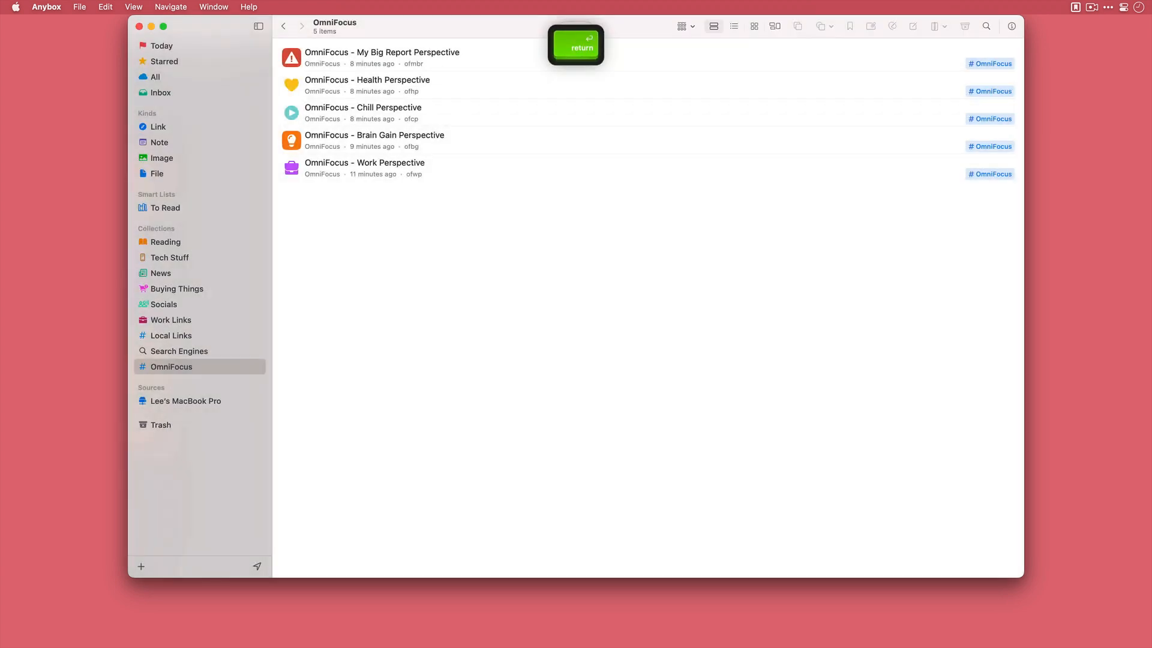
# - Add the My Big Report, Health, Chill, Brain Gain and Work perspective links to the OmniFocus Anydock profile
pyautogui.moveTo(433, 63)
pyautogui.mouseDown()
pyautogui.moveTo(594, 52)
pyautogui.moveTo(592, 39)
pyautogui.mouseUp()
pyautogui.moveTo(437, 76); pyautogui.dragTo(573, 40)
pyautogui.moveTo(450, 111); pyautogui.dragTo(578, 39)
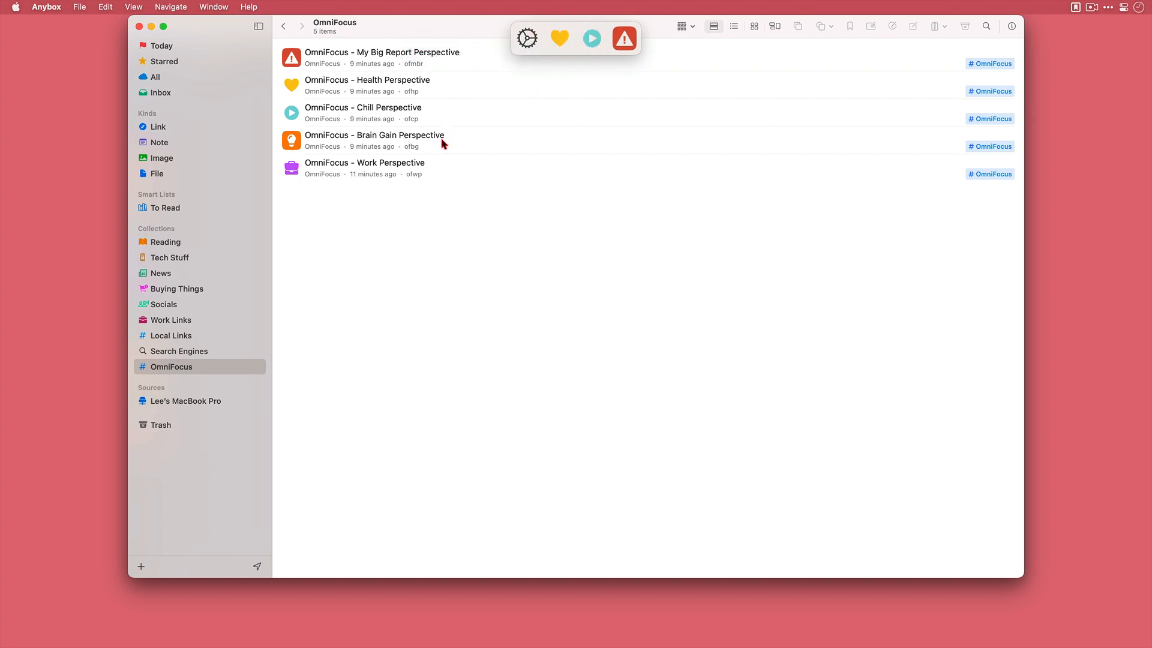
pyautogui.moveTo(442, 141); pyautogui.dragTo(608, 38)
pyautogui.moveTo(459, 171); pyautogui.dragTo(559, 39)
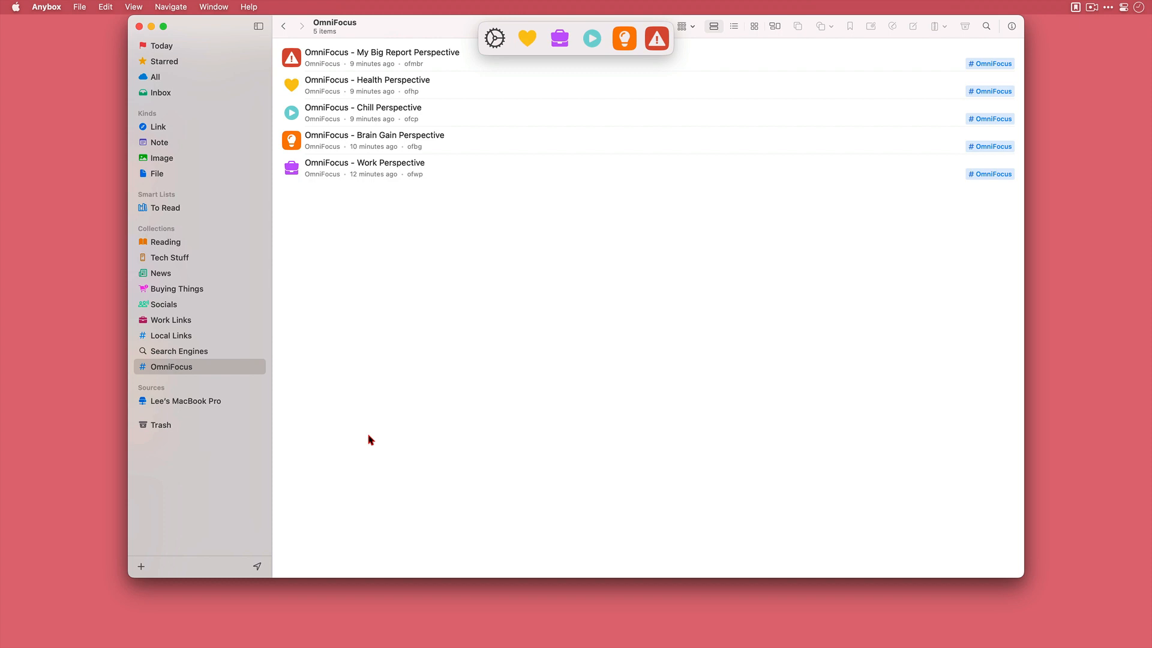
# - Test the Anydock links by opening the My Big Report, Brain Gain, Chill, Work and Health perspectives one after another
pyautogui.click(657, 38)
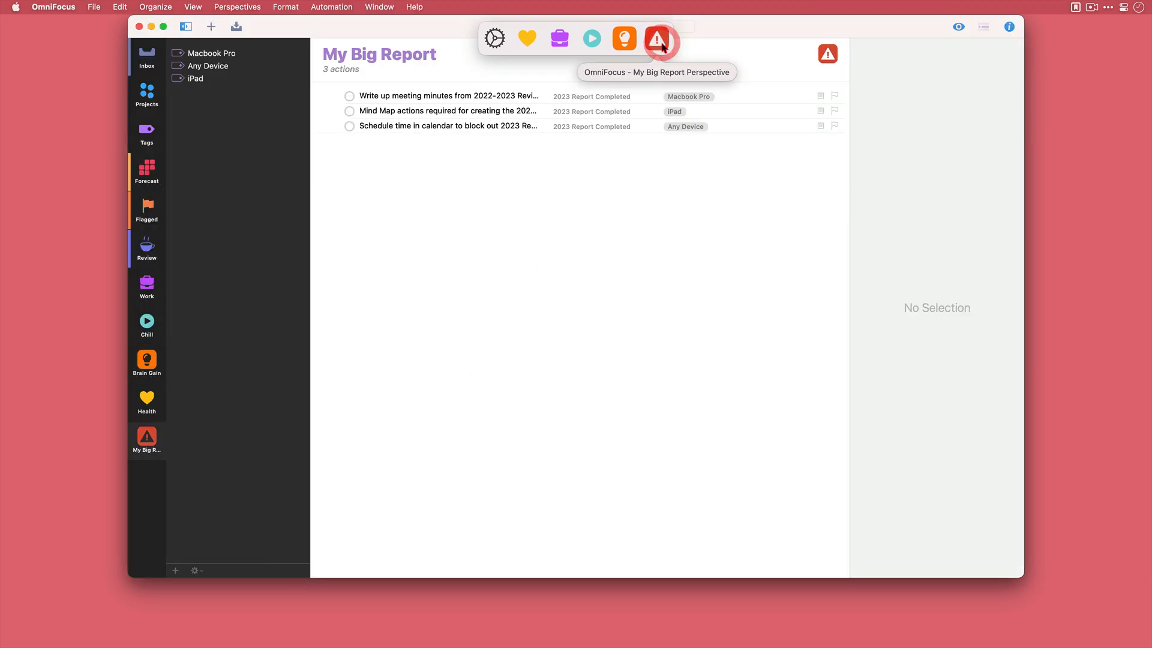
pyautogui.click(618, 39)
pyautogui.click(591, 38)
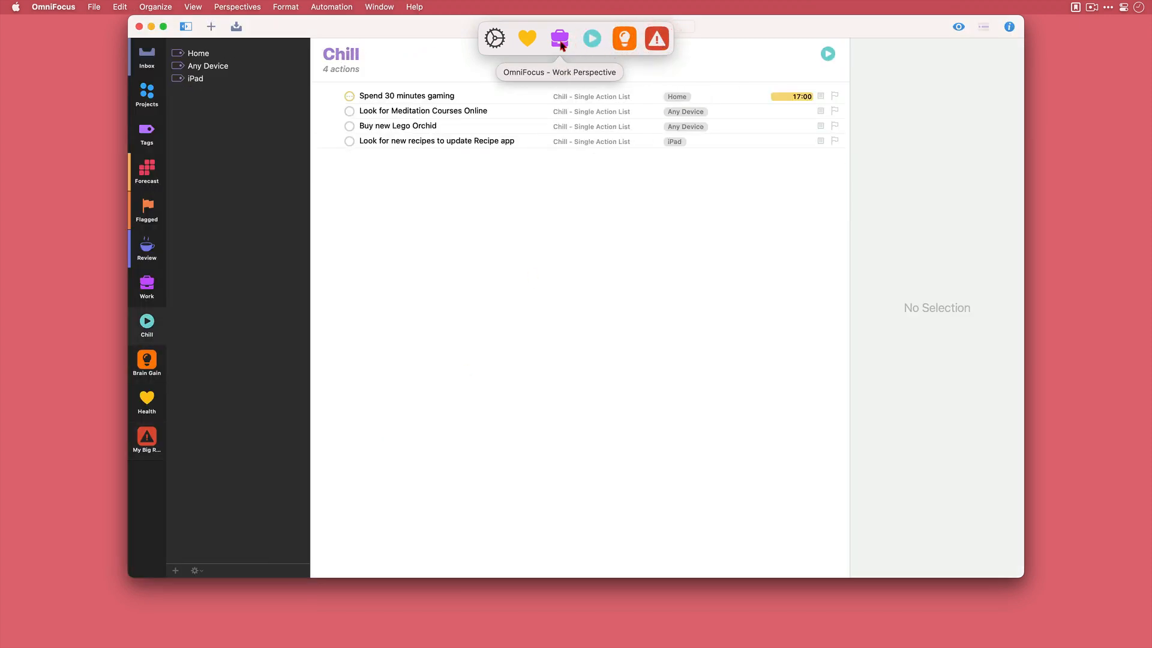
pyautogui.click(559, 39)
pyautogui.click(527, 38)
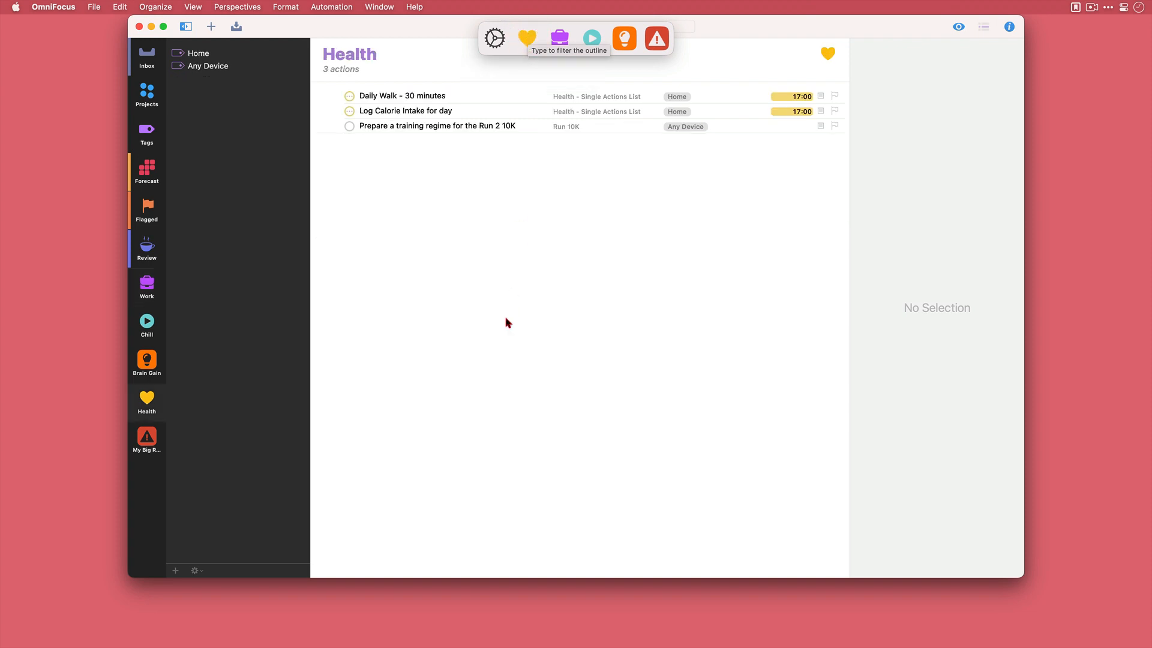